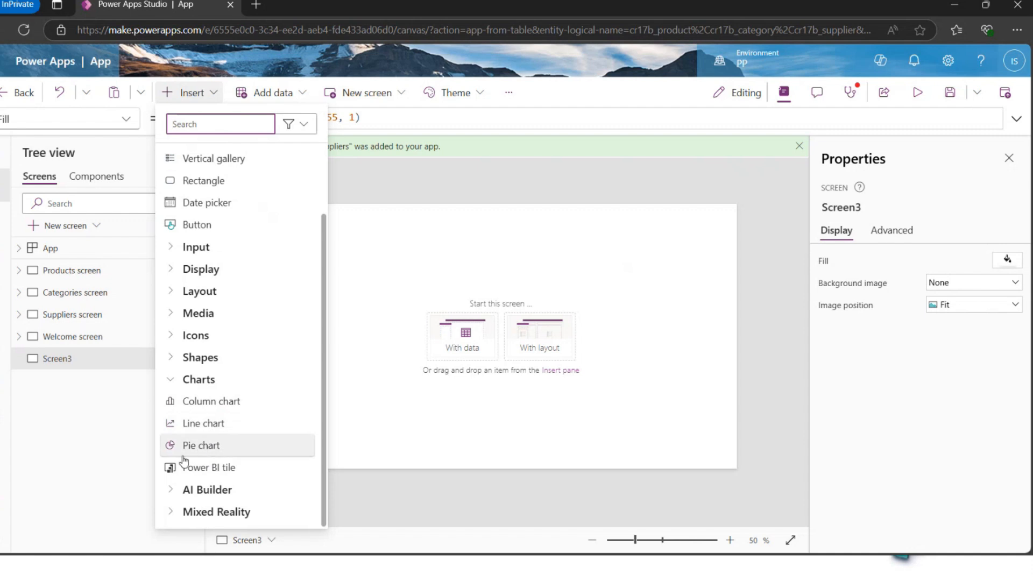
Insert a Power BI tile on Screen3 and view the workspaces available for its data connection.
left_click(222, 467)
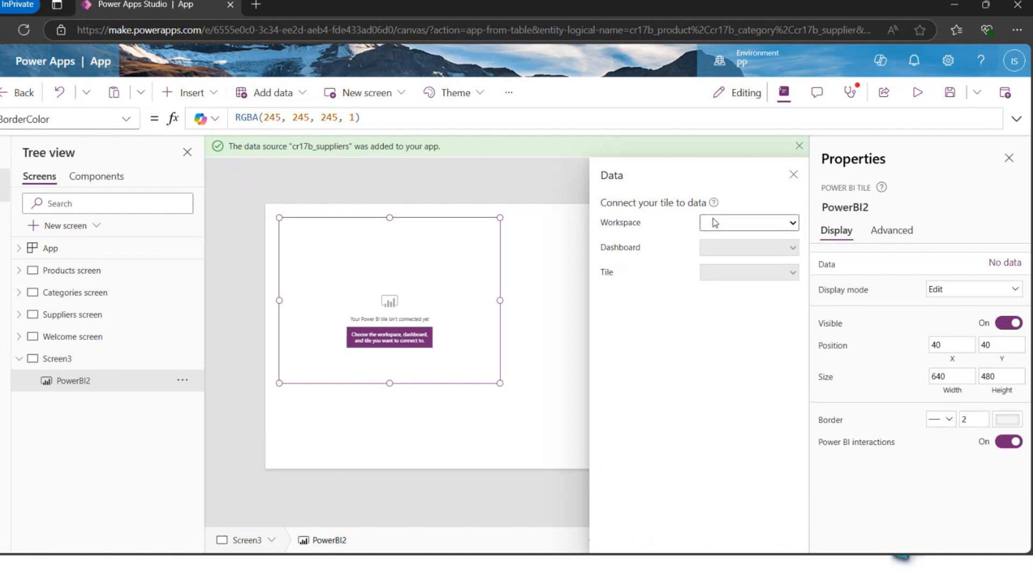
left_click(744, 220)
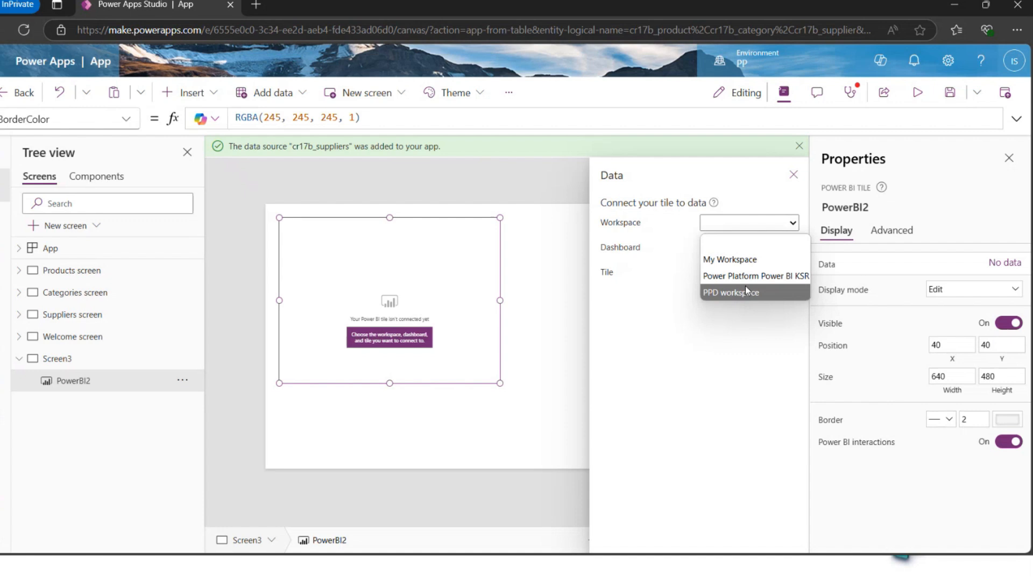
left_click(656, 284)
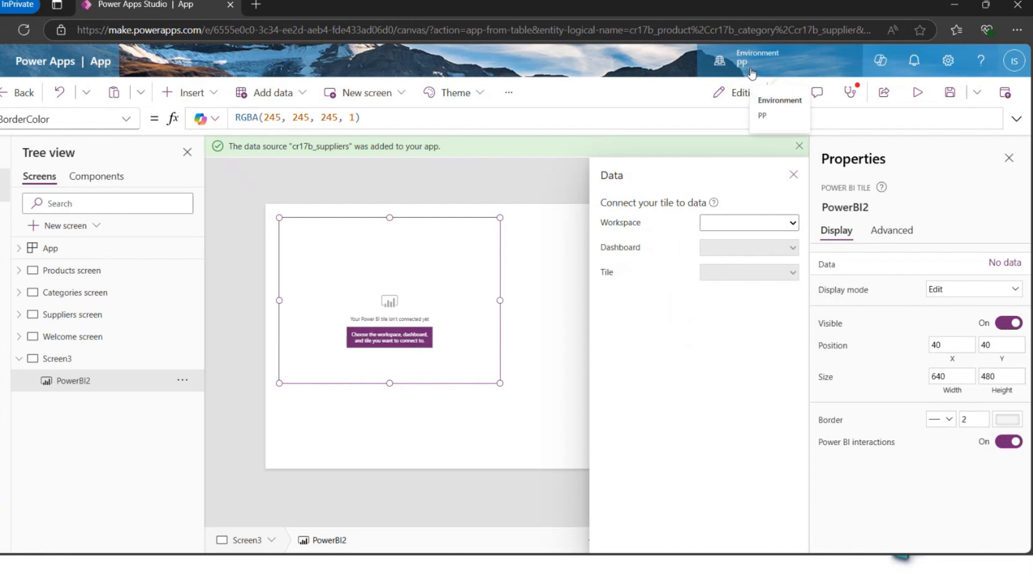
Switch to the other browser window, load app.powerbi.com/home in the Microsoft 365 tab, and open the Power Platform Power BI KSR workspace.
left_click(952, 6)
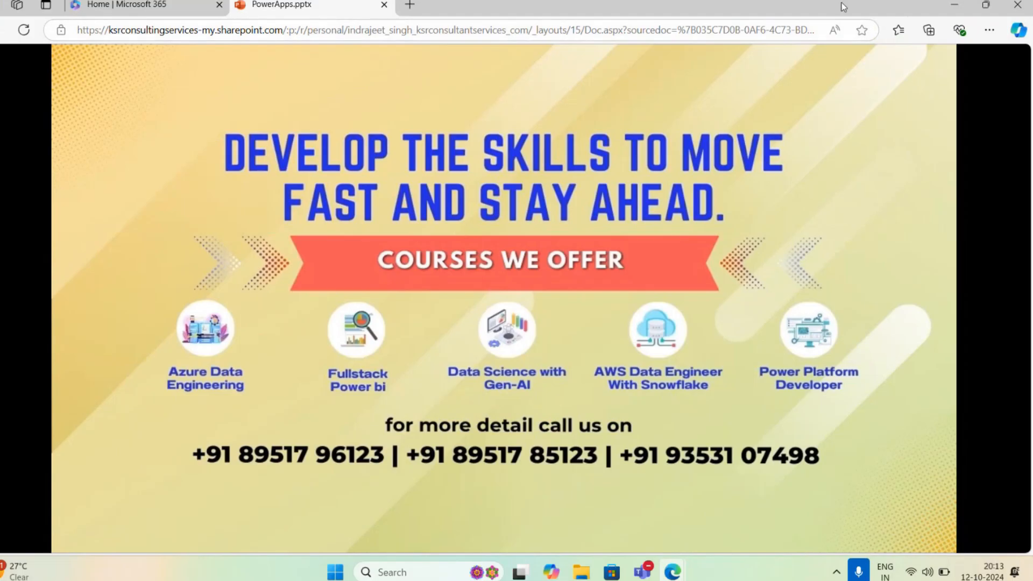
left_click(131, 6)
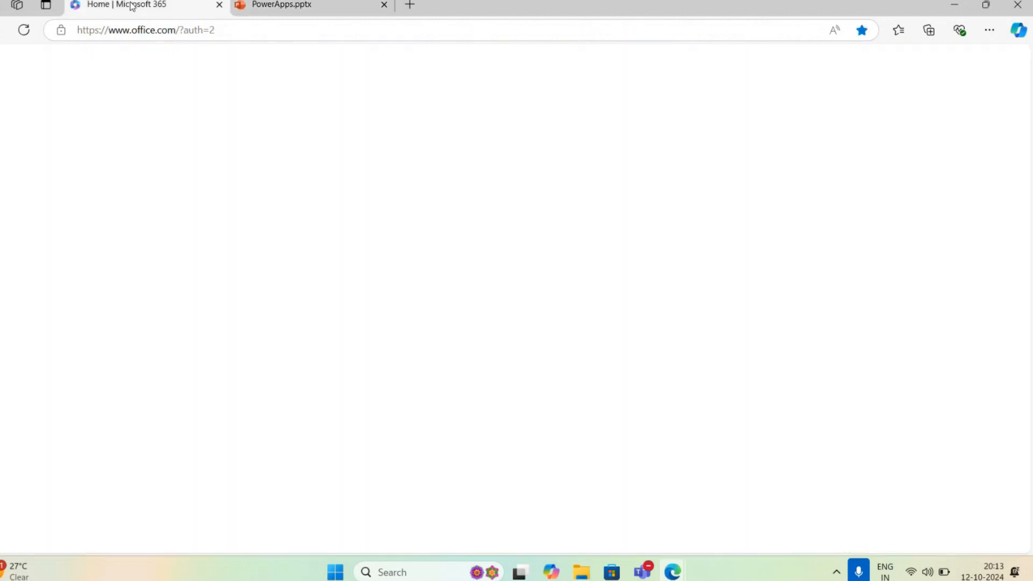
left_click(213, 31)
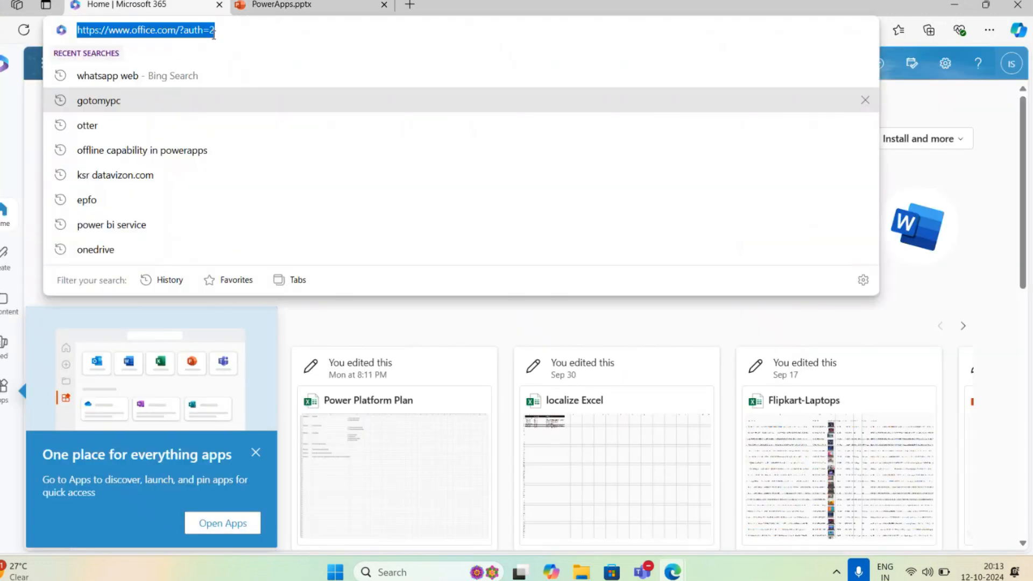
type("app")
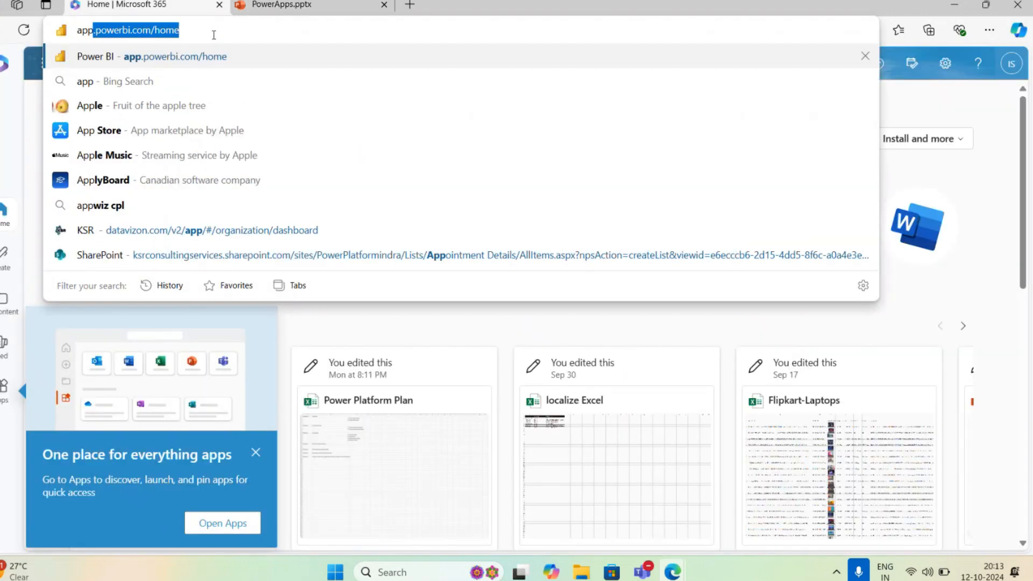
key("Return")
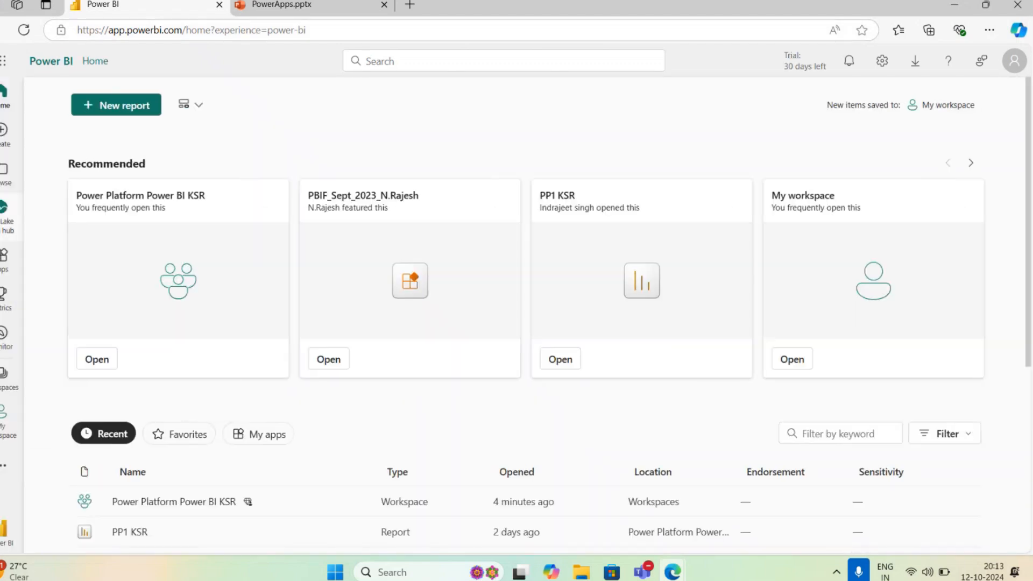
left_click(4, 384)
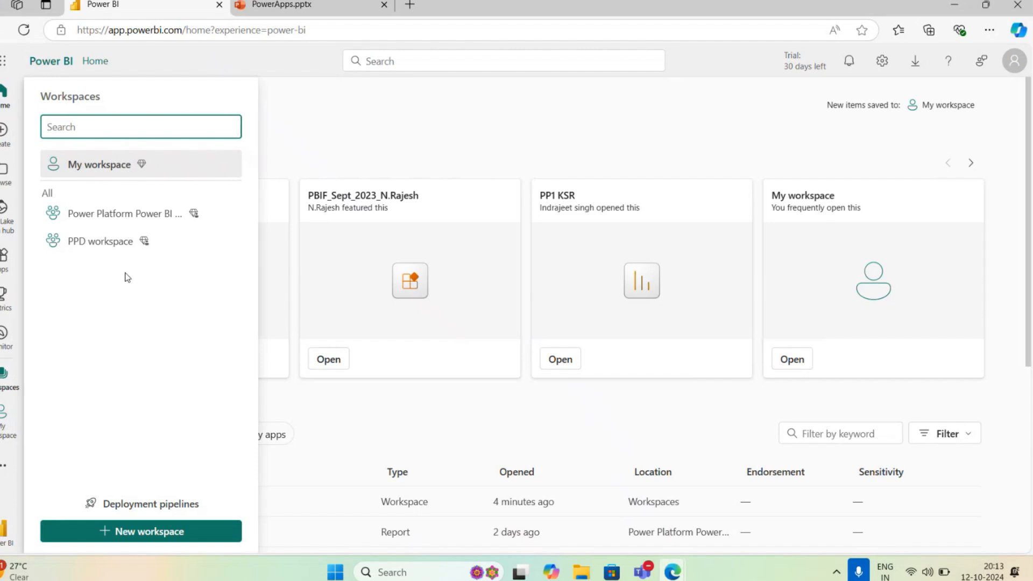
left_click(123, 226)
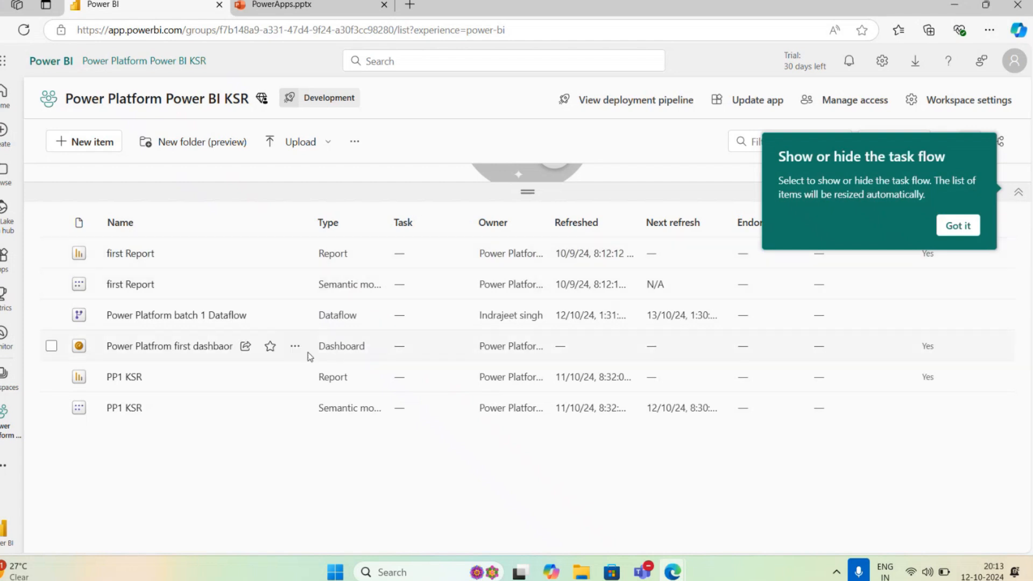
Check the tile's data fields in Power Apps, and look through the Power Platfrom first dashbaord dashboard in Power BI.
mouse_move(677, 575)
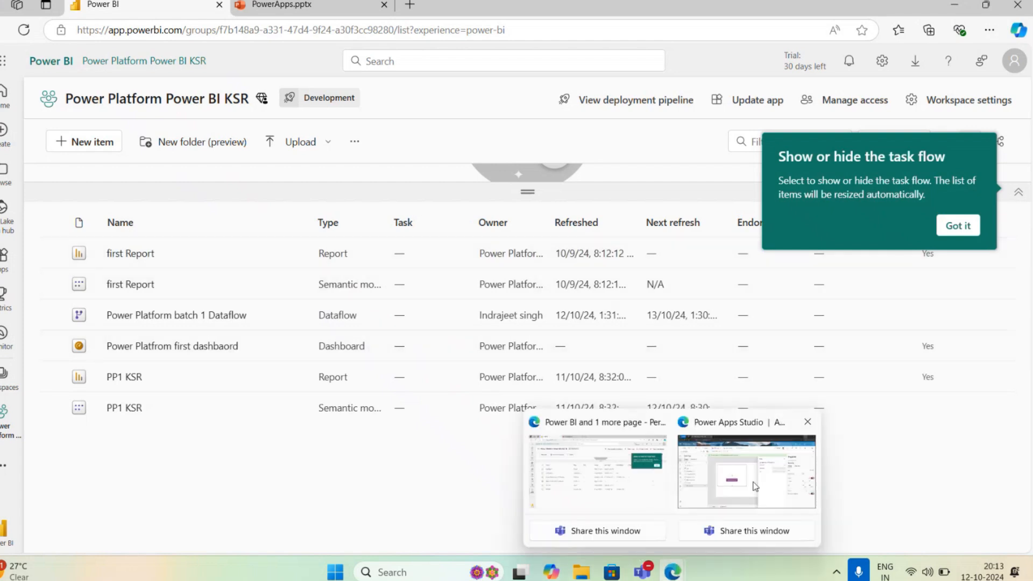
left_click(746, 471)
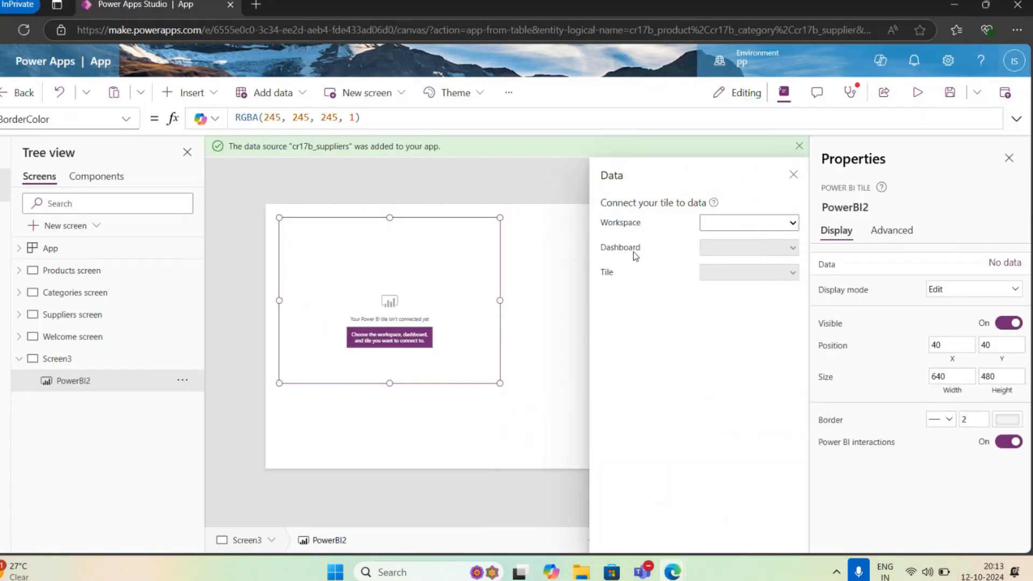
left_click(951, 5)
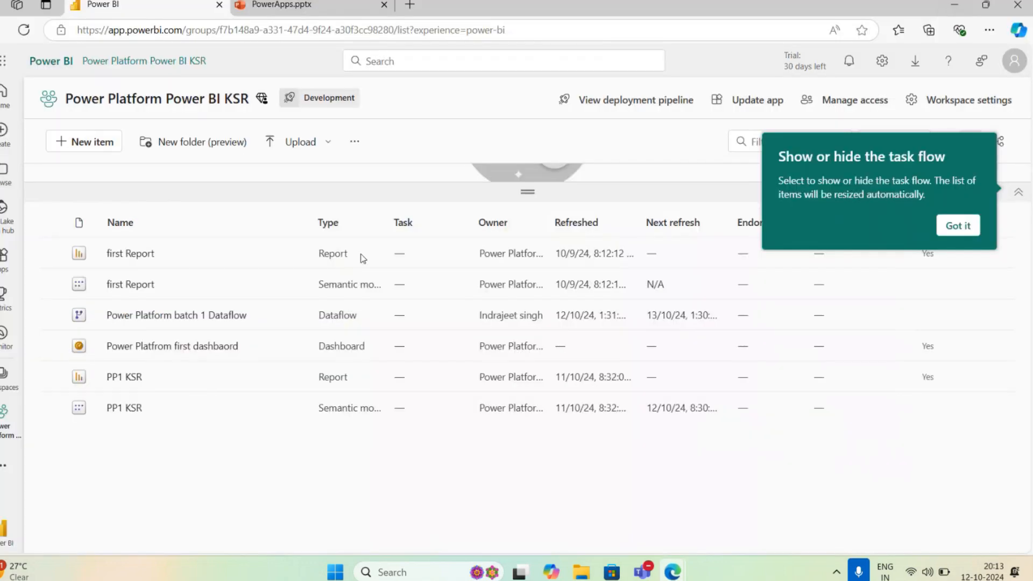
left_click(165, 352)
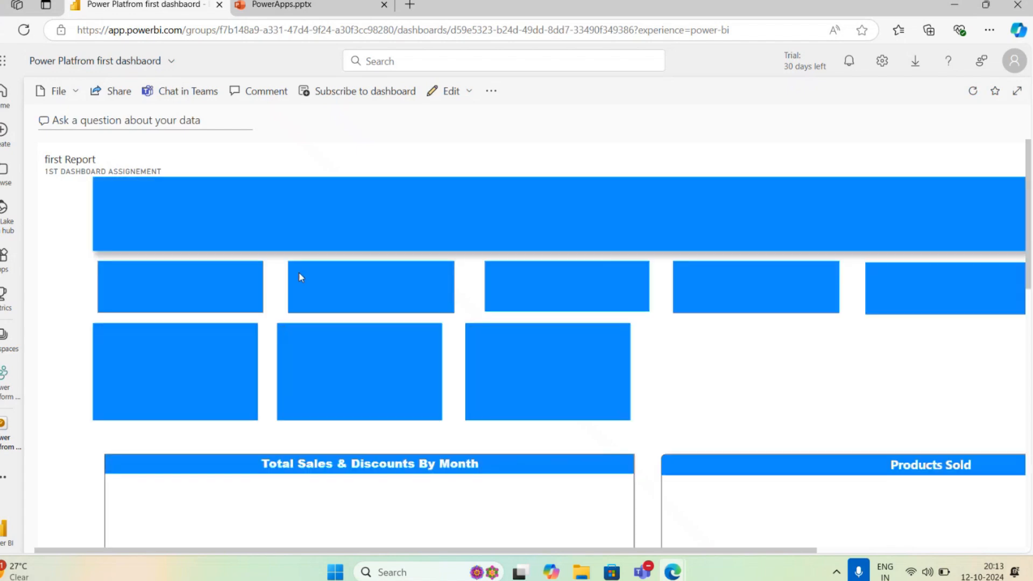
scroll(365, 416, "down", 5)
scroll(366, 417, "down", 5)
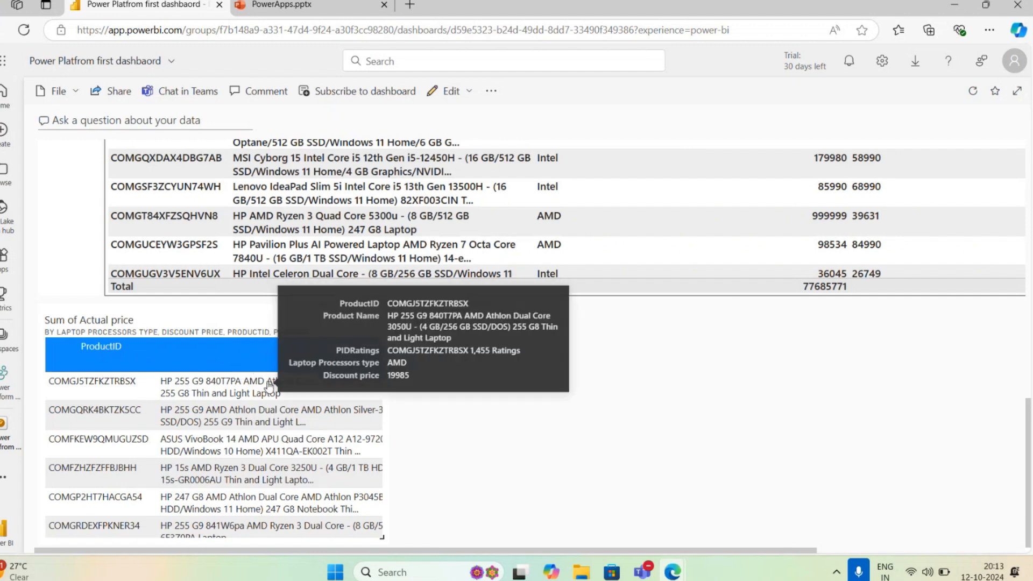
scroll(395, 317, "up", 10)
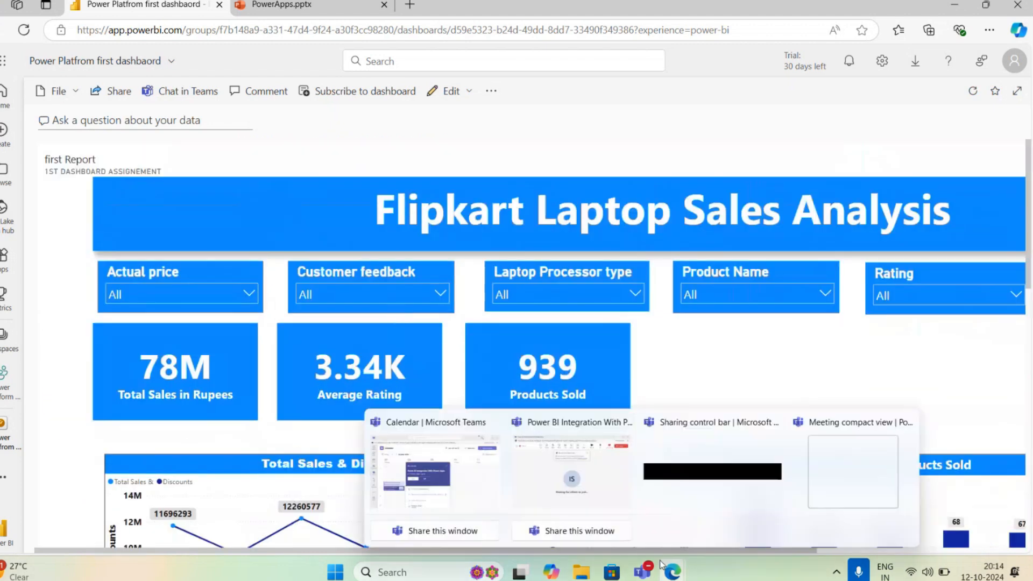
scroll(325, 368, "down", 3)
scroll(325, 368, "down", 10)
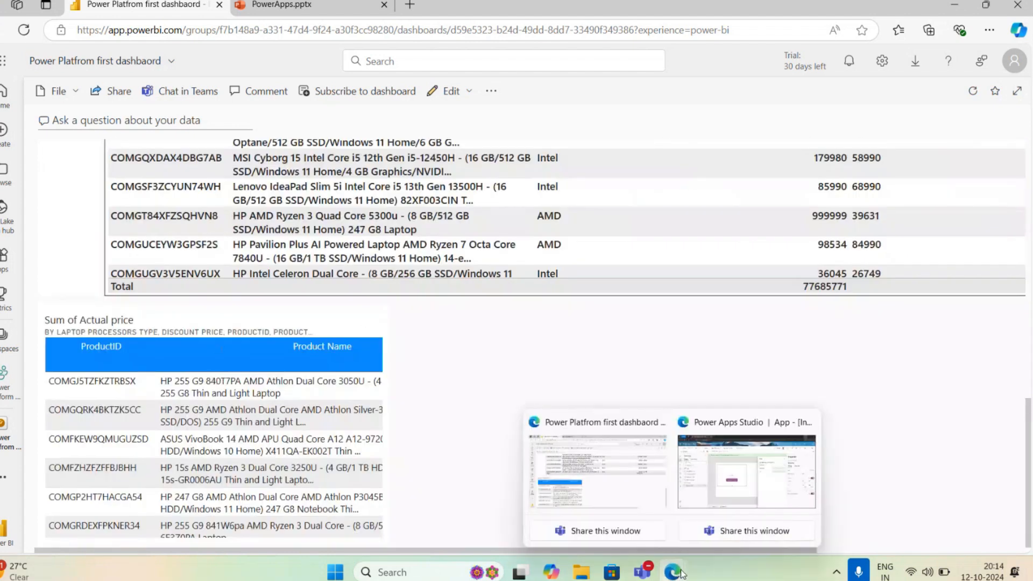
Back in Power Apps, connect the tile to workspace Power Platform Power BI KSR, dashboard Power Platfrom first dashbaord, tile Sum of Actual price.
left_click(719, 509)
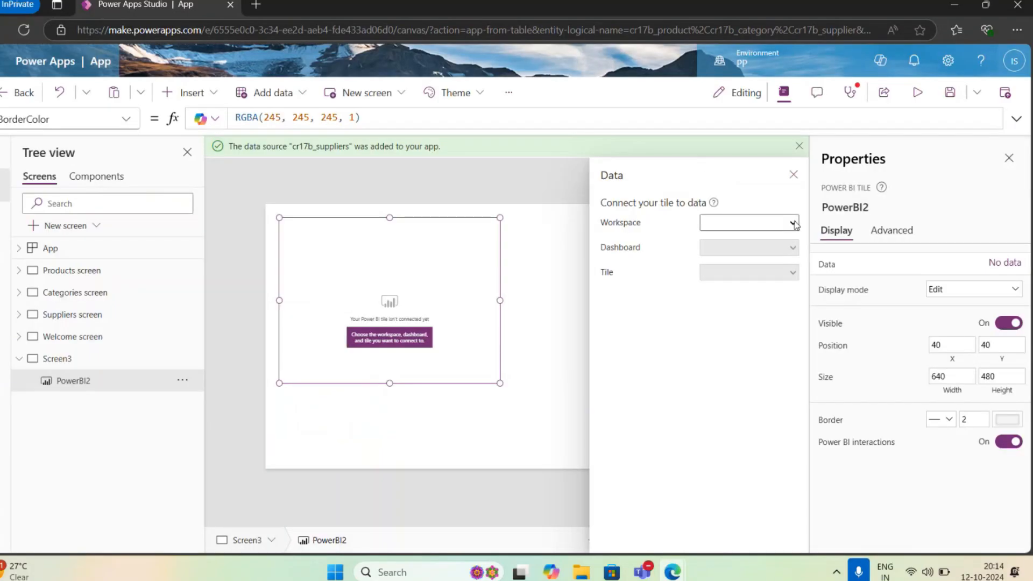
left_click(779, 225)
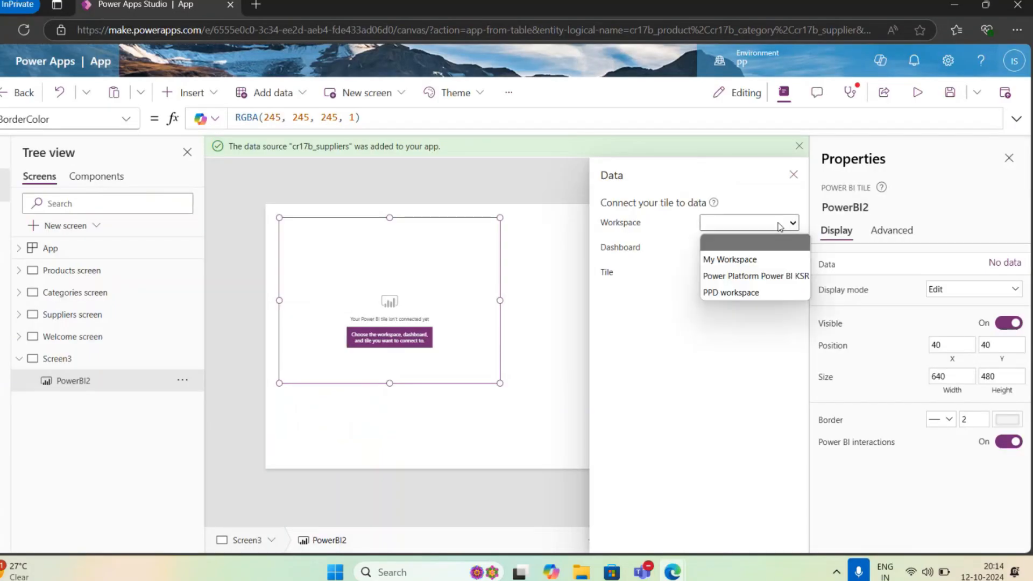
left_click(762, 276)
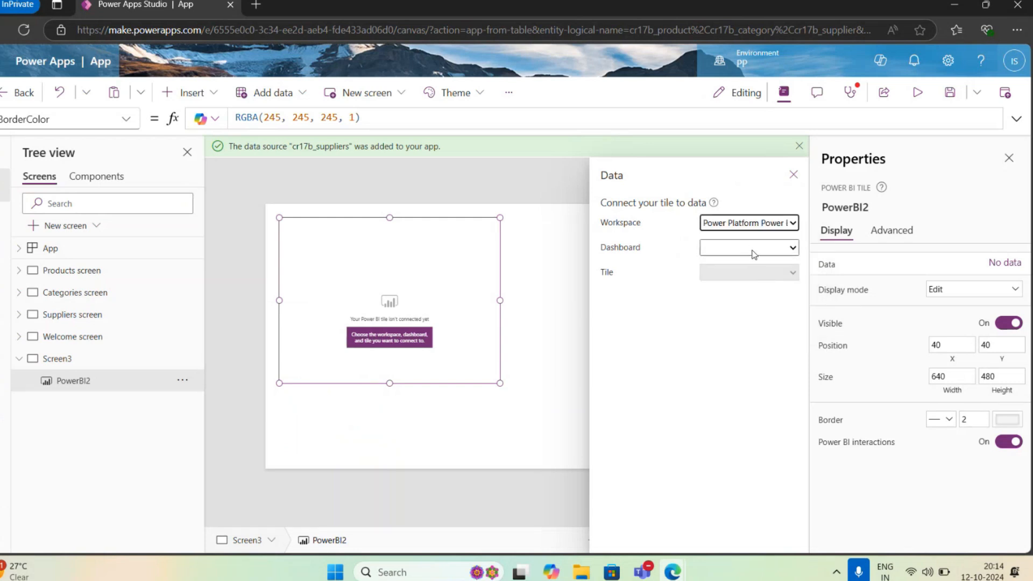
left_click(752, 249)
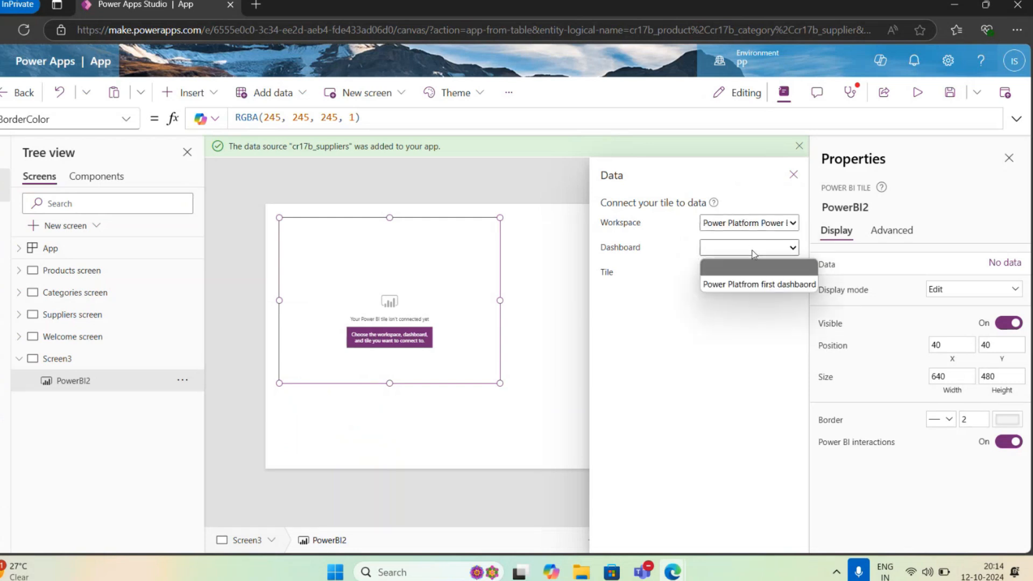
left_click(745, 288)
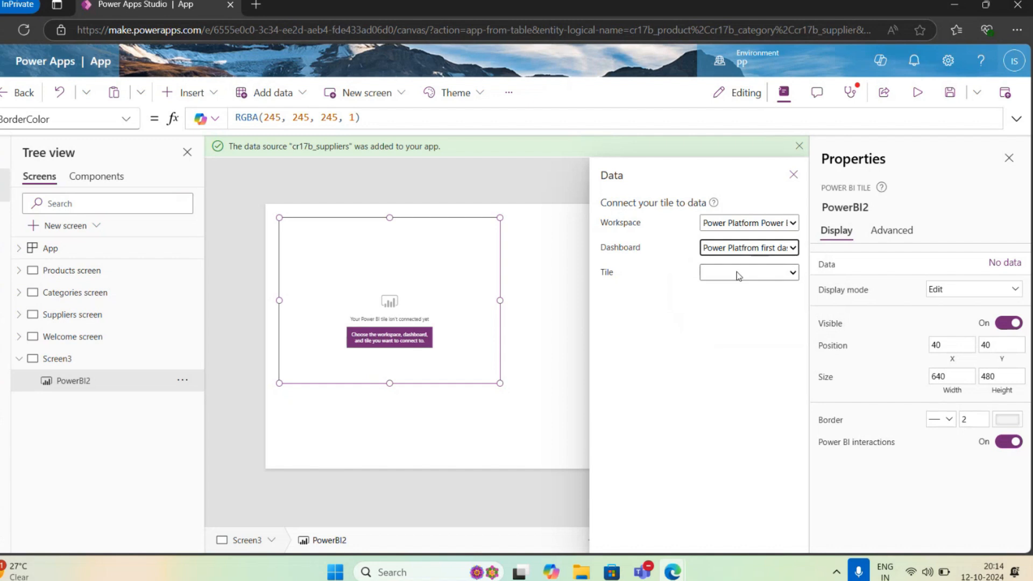
left_click(737, 272)
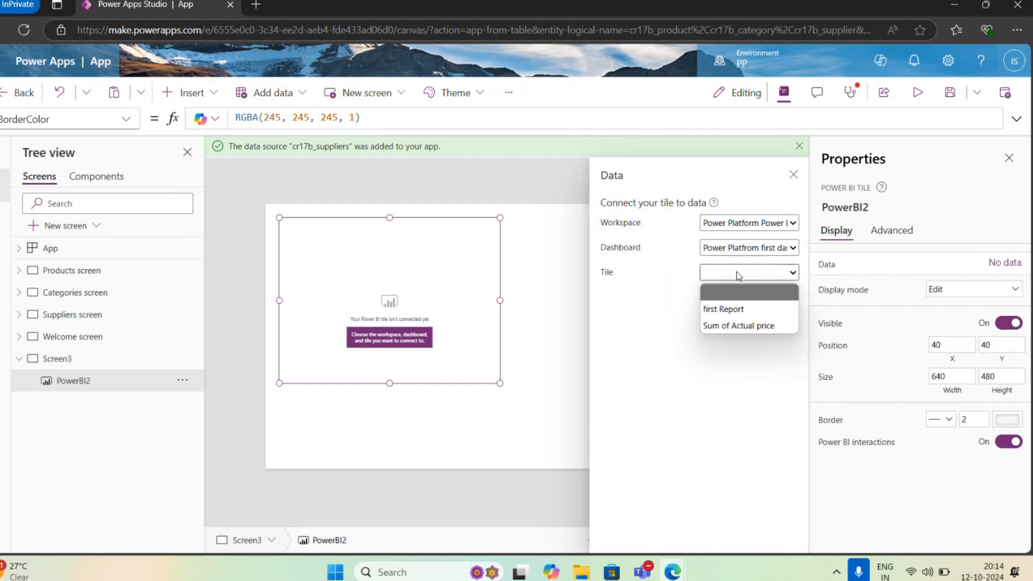
left_click(720, 327)
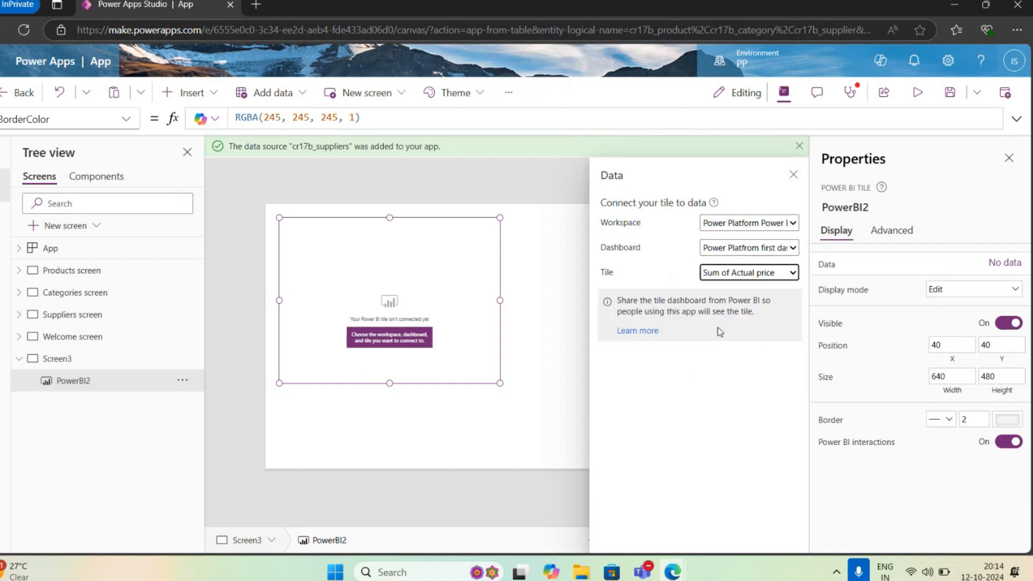
left_click(793, 174)
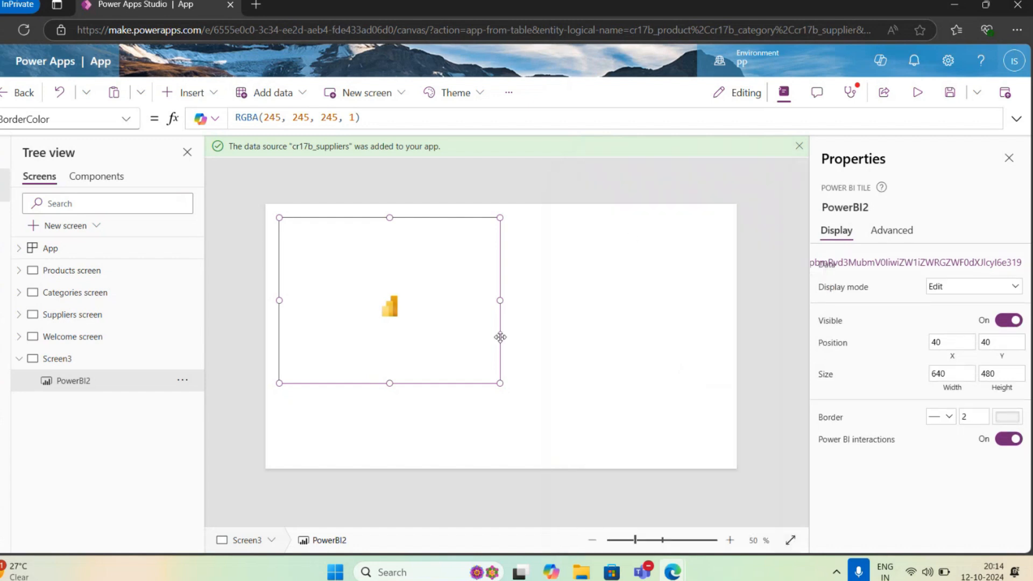
Dismiss the data source notification and enlarge the Power BI tile to about 1214 wide by 664 high.
left_click(799, 146)
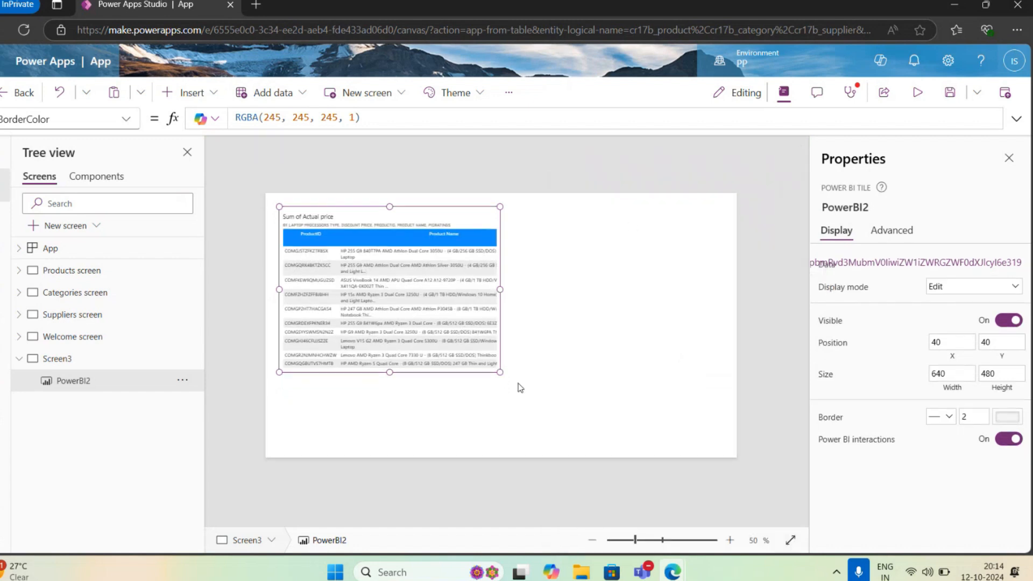
left_click_drag(500, 372, 697, 434)
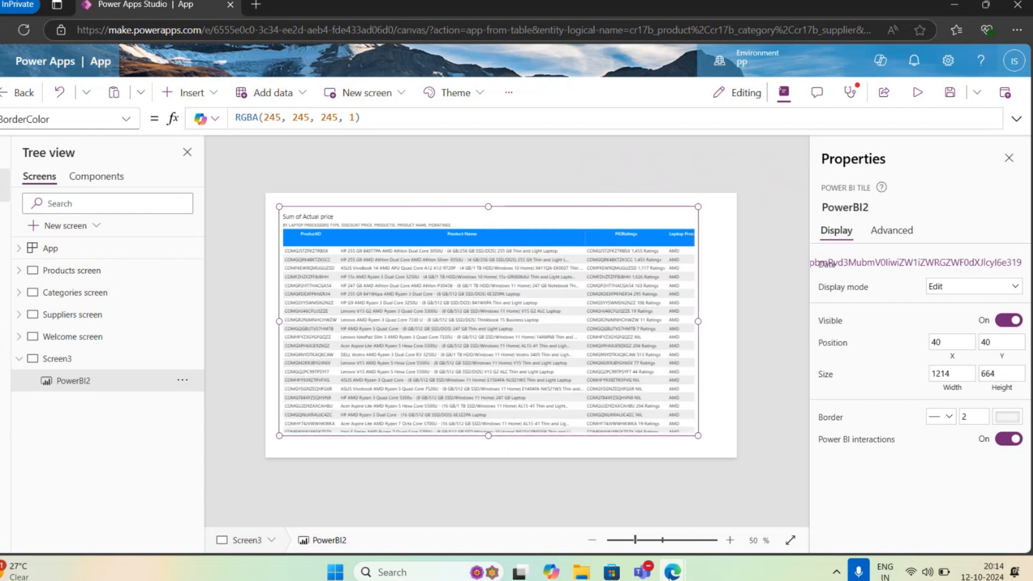
Switch to the Power BI dashboard, examine its product tables for comparison with the embedded tile, and return to Power Apps.
mouse_move(669, 574)
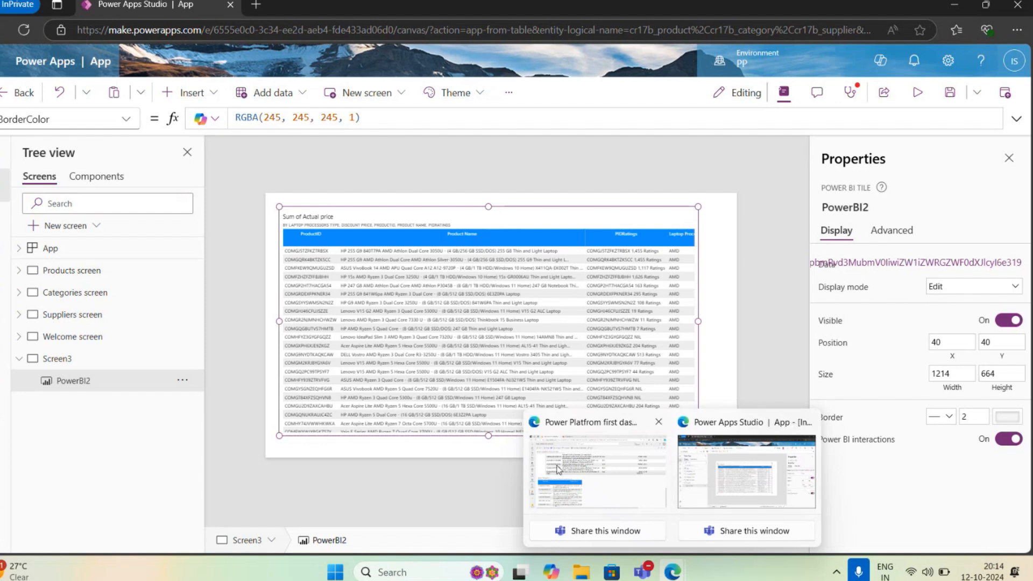
left_click(559, 470)
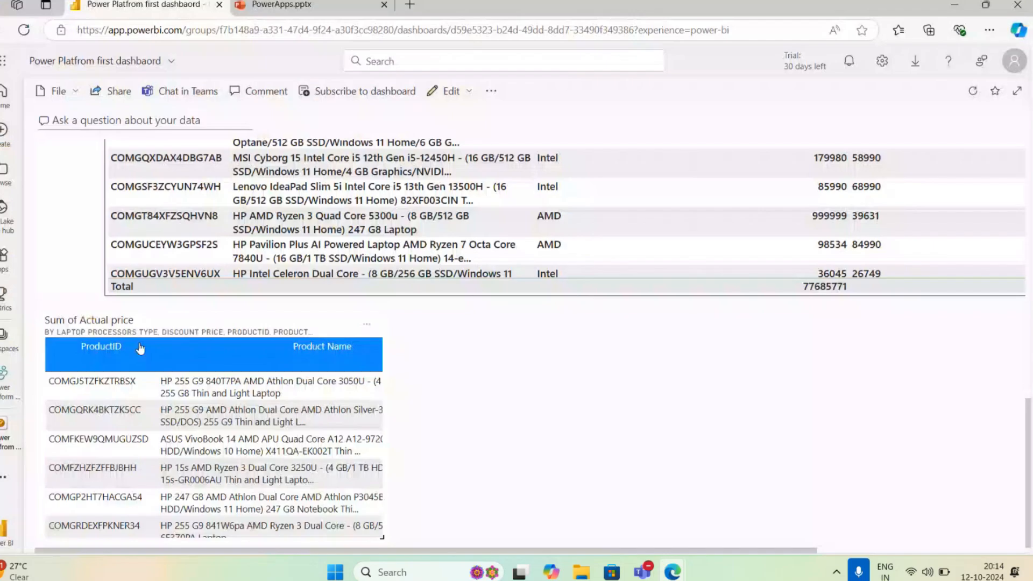
scroll(140, 349, "up", 4)
scroll(536, 475, "down", 5)
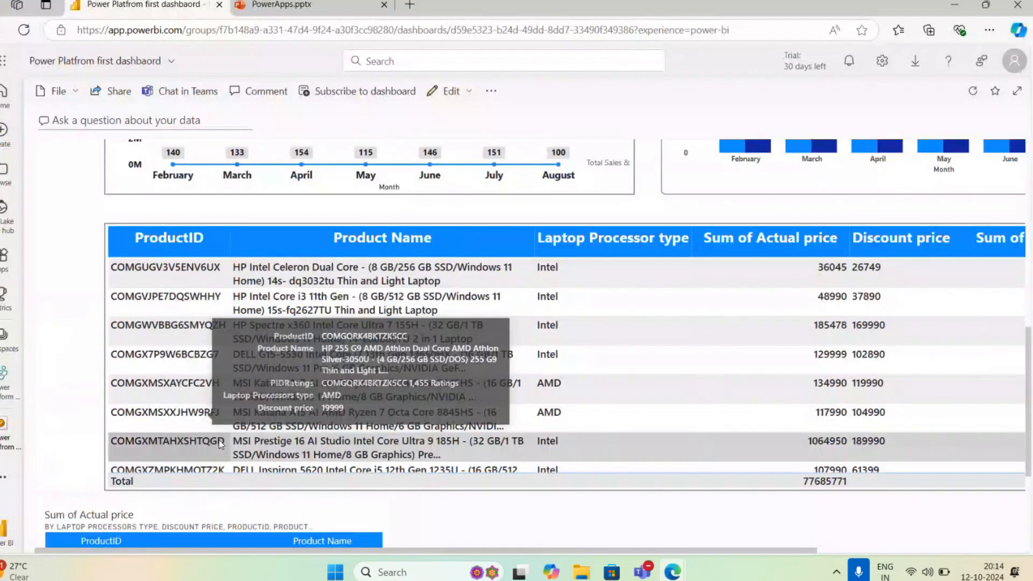
scroll(536, 475, "down", 3)
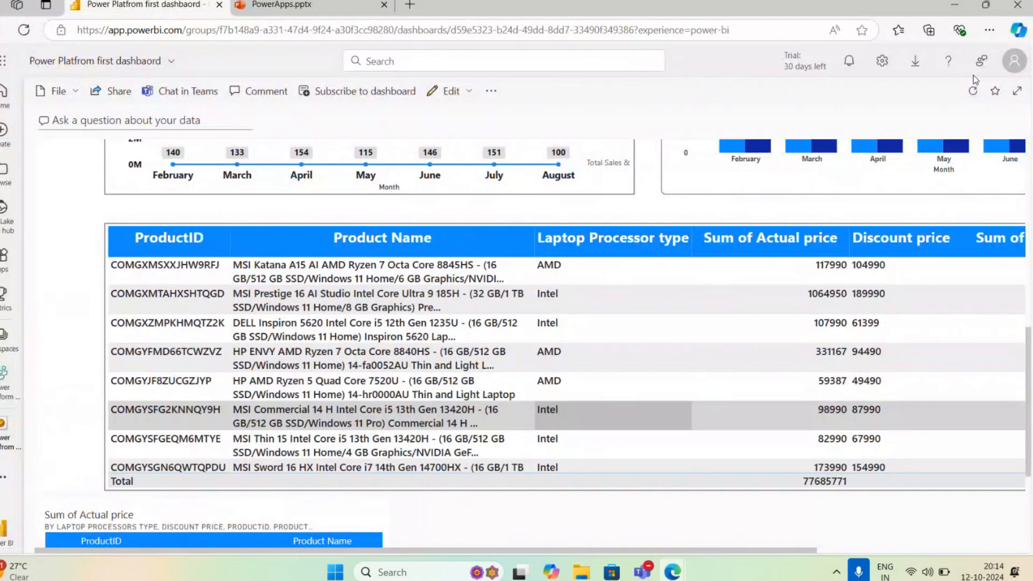
left_click(954, 6)
Preview the app, open the Power BI report from the tile, close that report, and exit the preview.
left_click(916, 92)
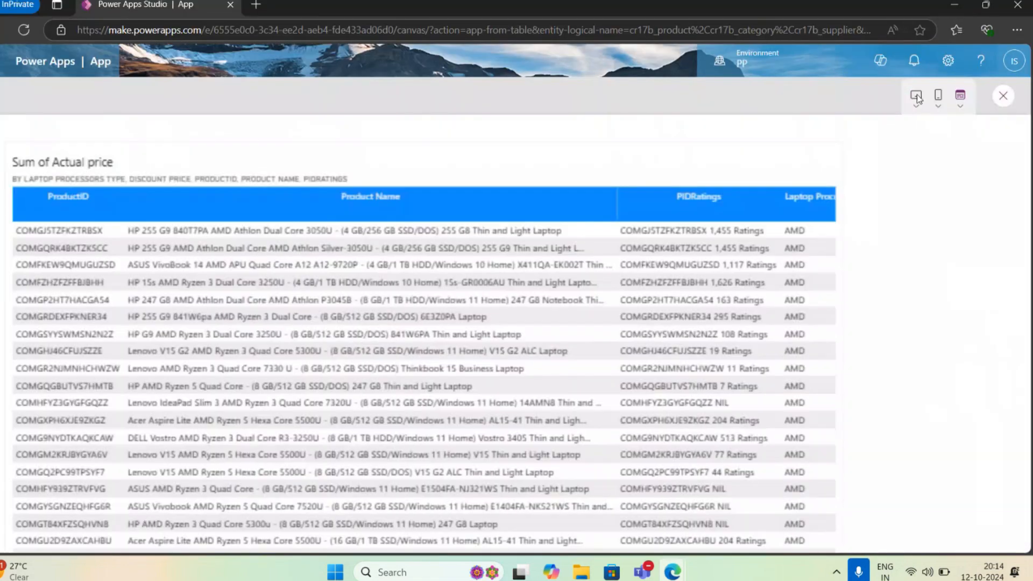
left_click(251, 246)
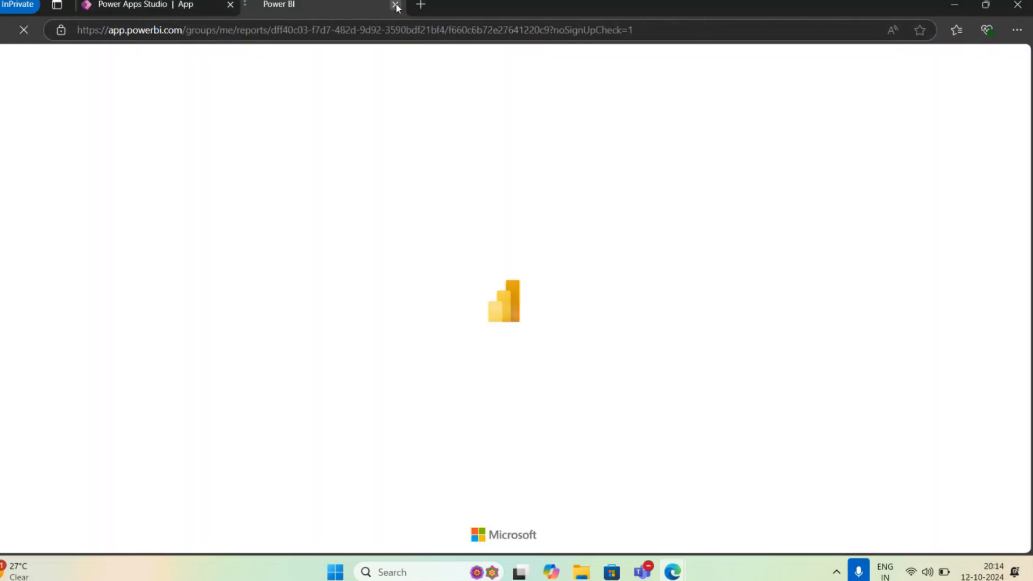
left_click(395, 5)
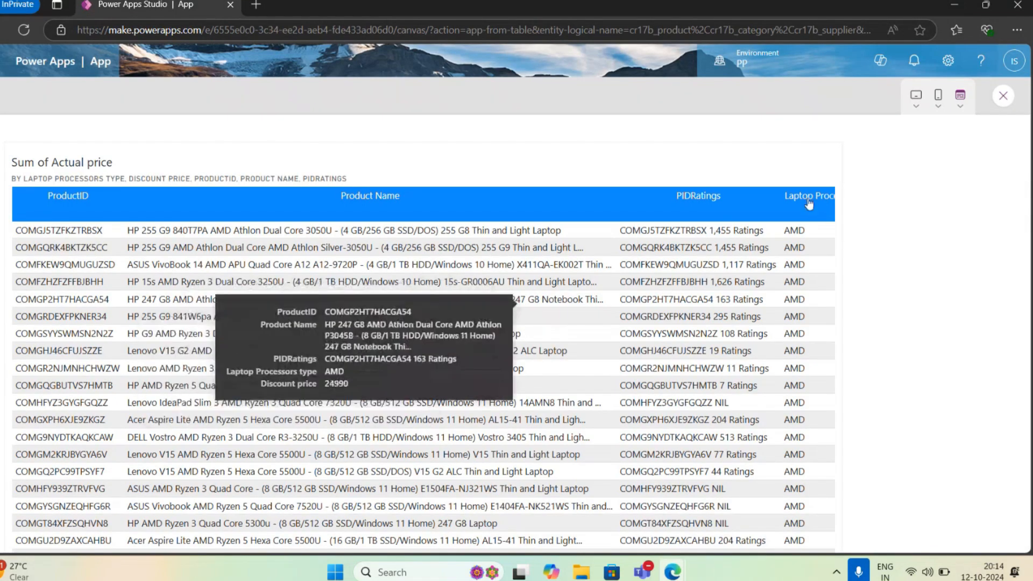
left_click(1003, 98)
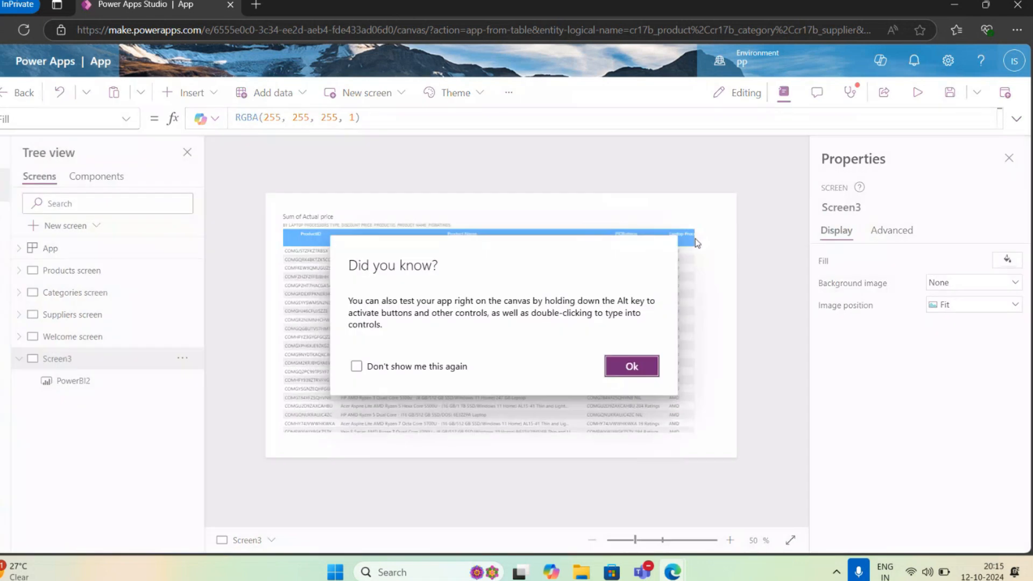
Dismiss the app testing tip and switch to the browser window with the Power BI dashboard.
left_click(630, 367)
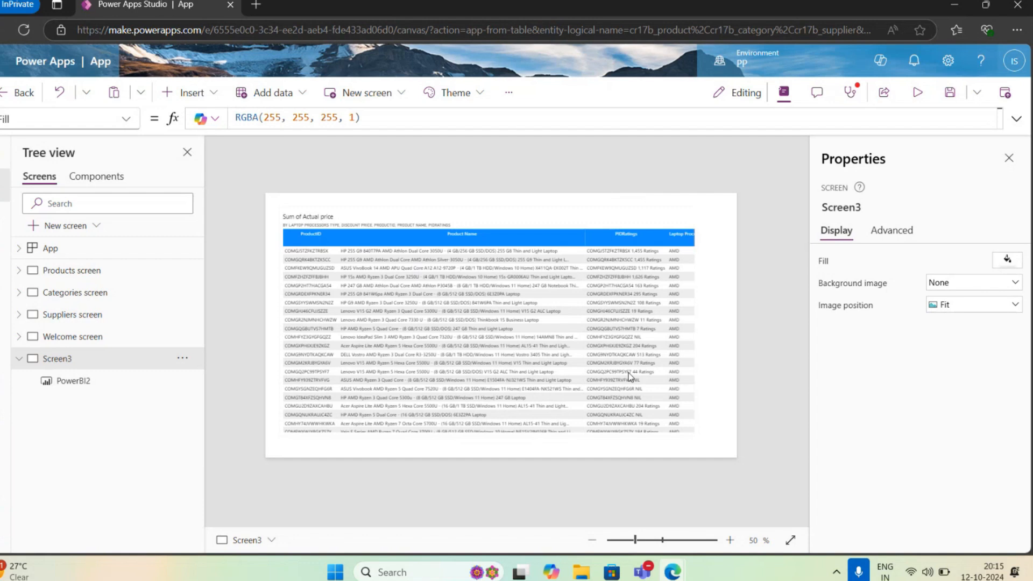
left_click(945, 10)
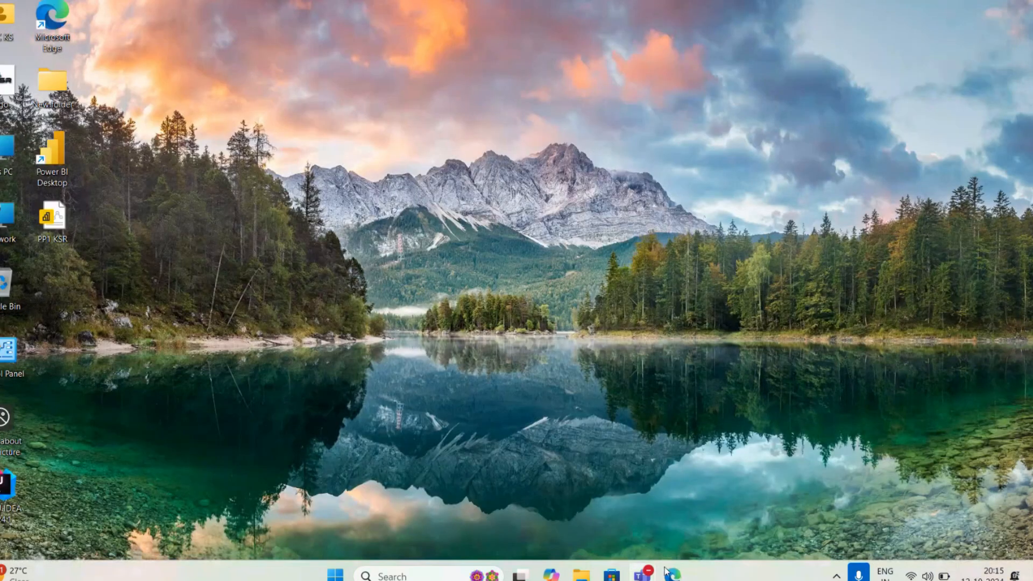
mouse_move(669, 575)
left_click(573, 462)
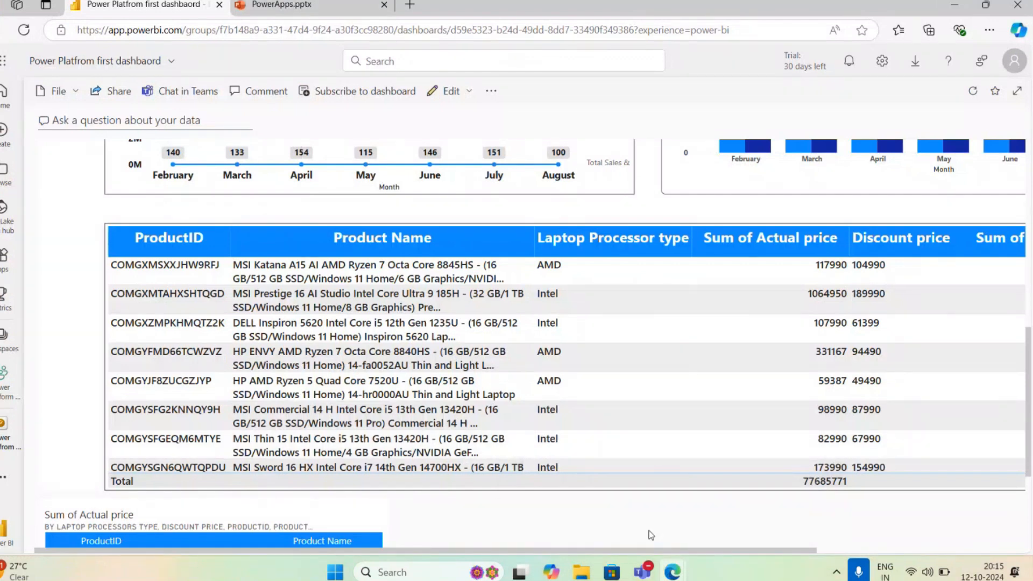
mouse_move(672, 572)
left_click(760, 471)
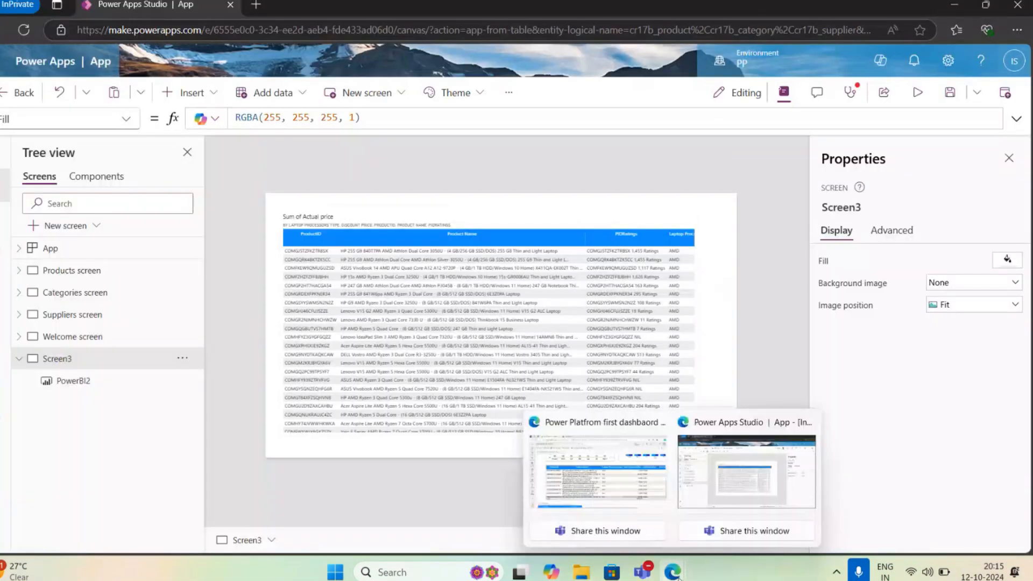
left_click(607, 510)
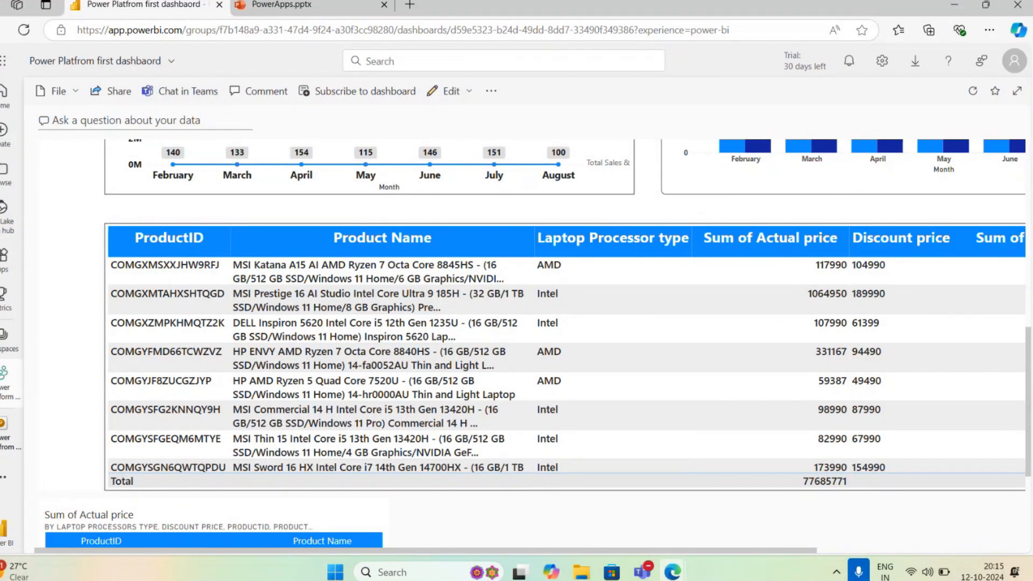
Open the PP1 KSR report from workspace Power Platform Power BI KSR and collapse its page list.
left_click(7, 383)
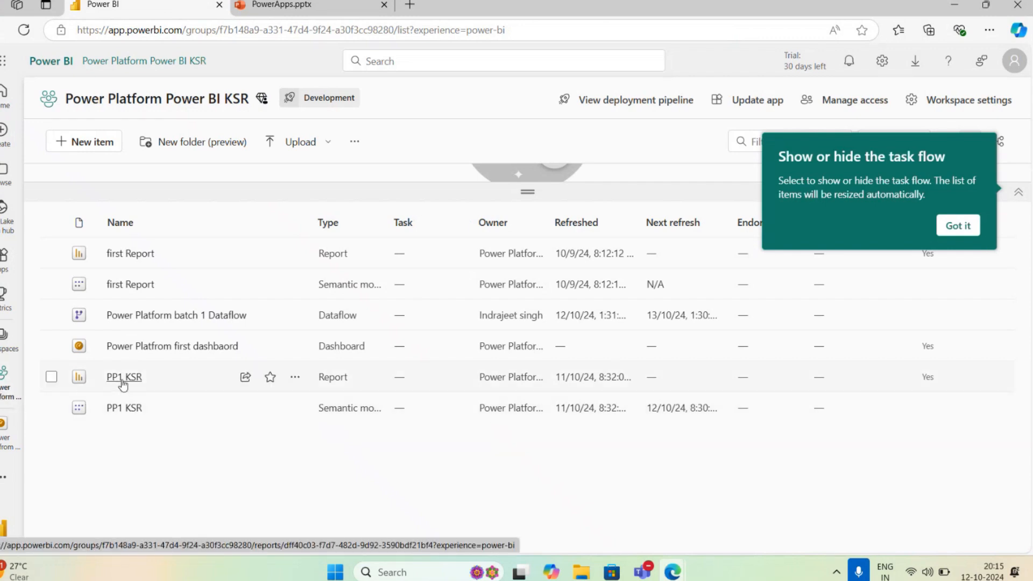
left_click(124, 377)
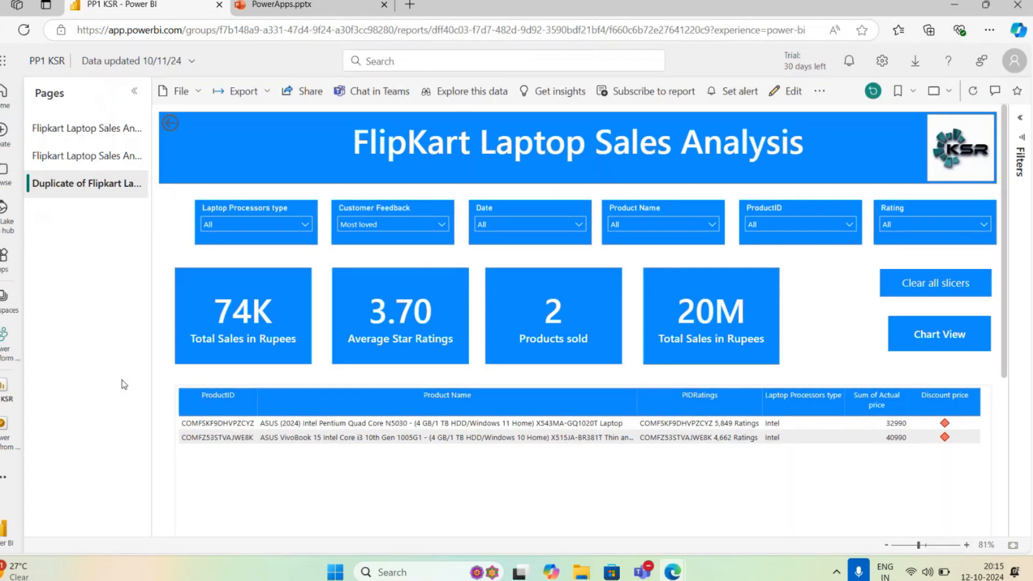
left_click(134, 90)
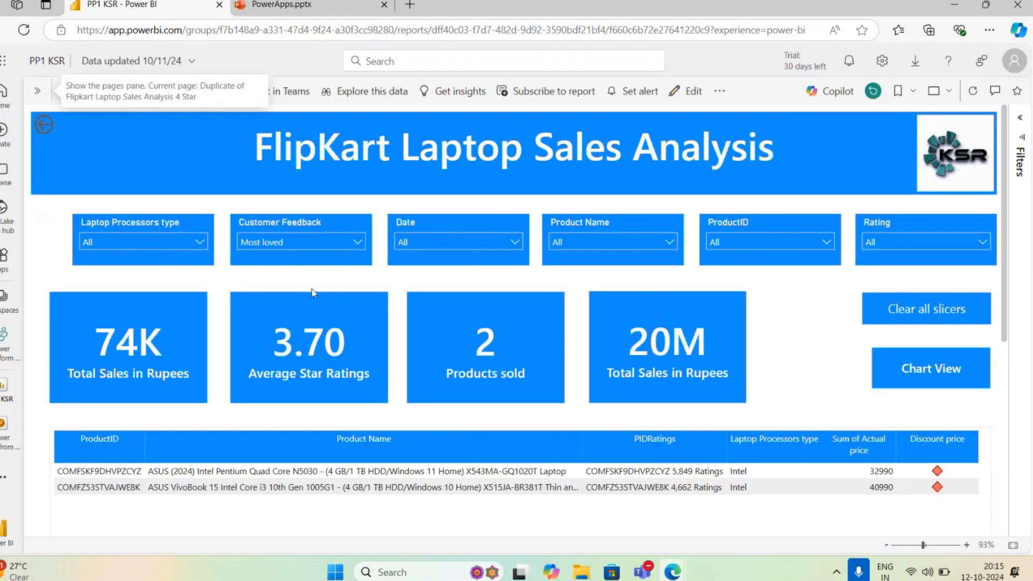
Show the report's chart view, examine the monthly charts, and return to its table view.
left_click(939, 373)
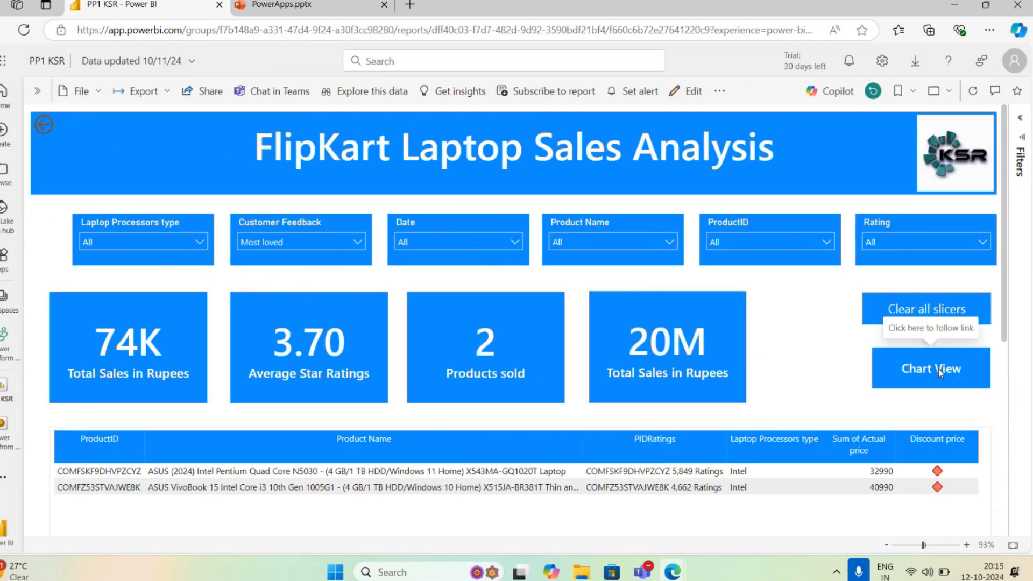
scroll(870, 392, "down", 3)
scroll(870, 392, "down", 3)
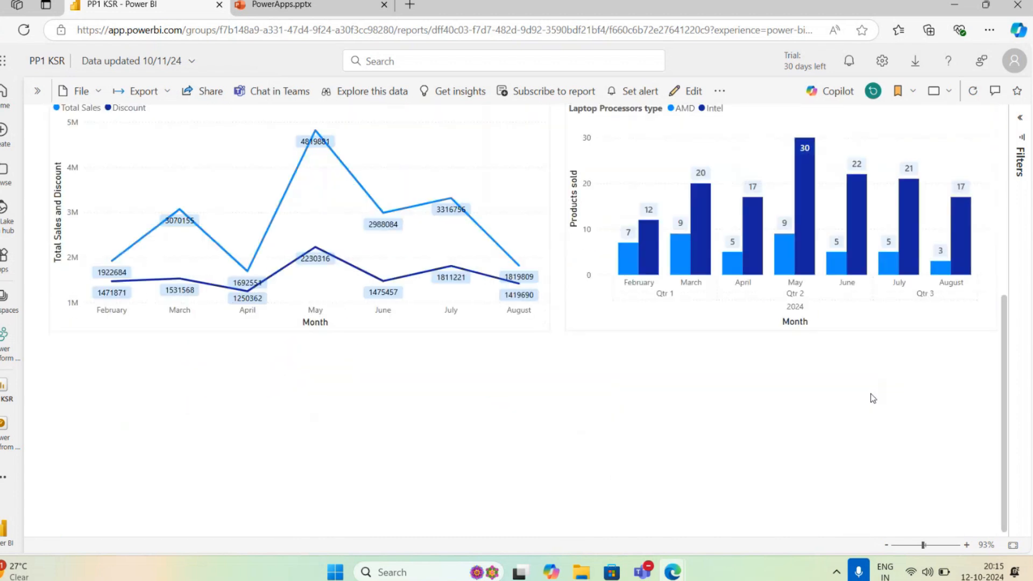
scroll(871, 393, "up", 5)
left_click(894, 290)
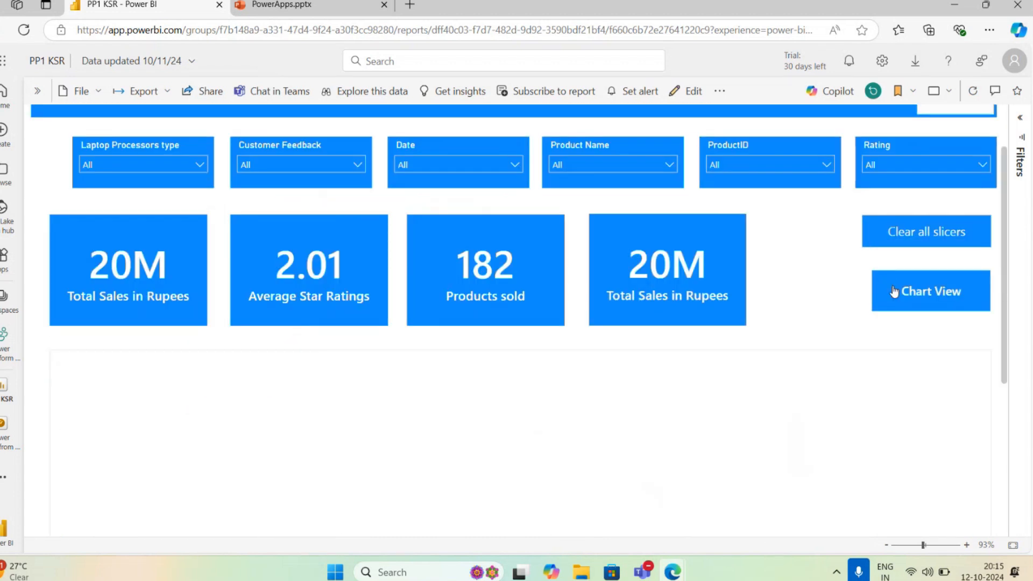
scroll(779, 223, "up", 3)
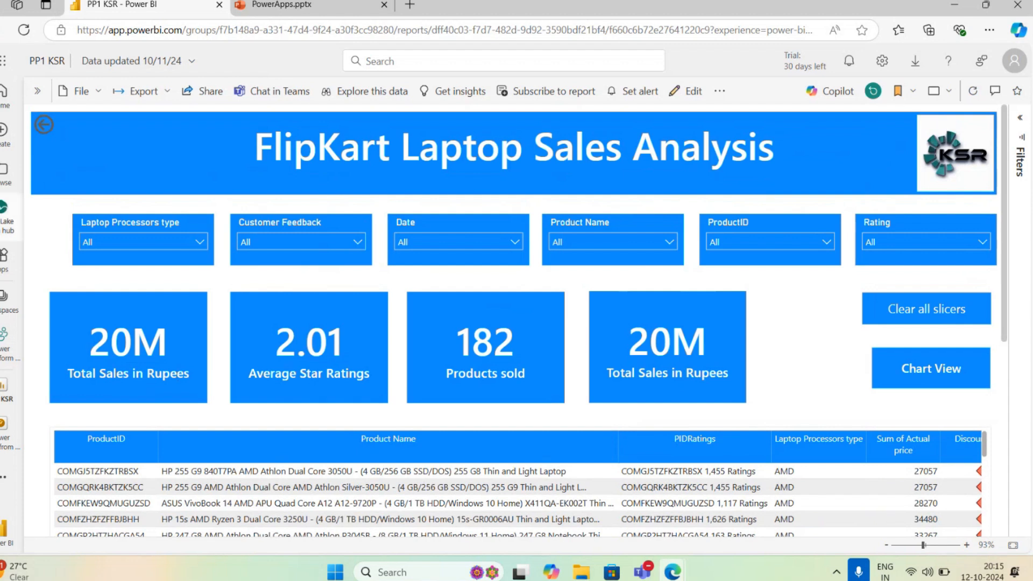
Generate the report's secure embed code for a website or portal and copy the embed link.
left_click(82, 94)
mouse_move(152, 223)
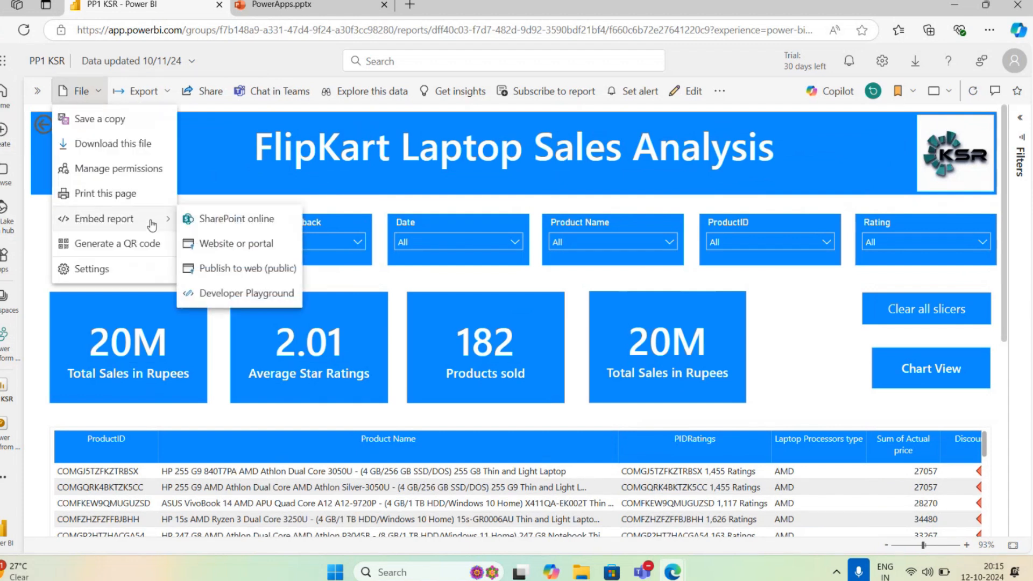
left_click(228, 249)
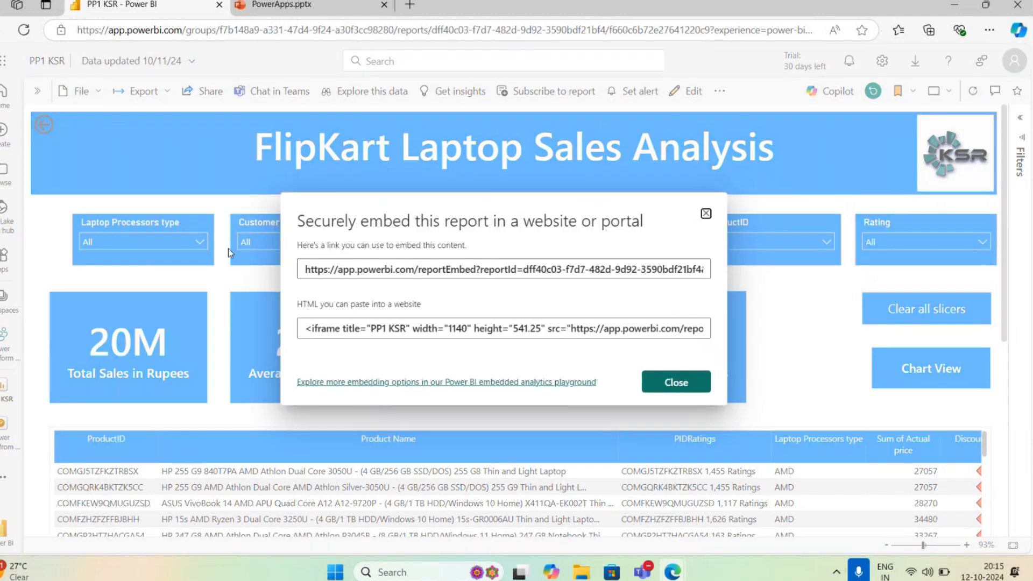
left_click(463, 269)
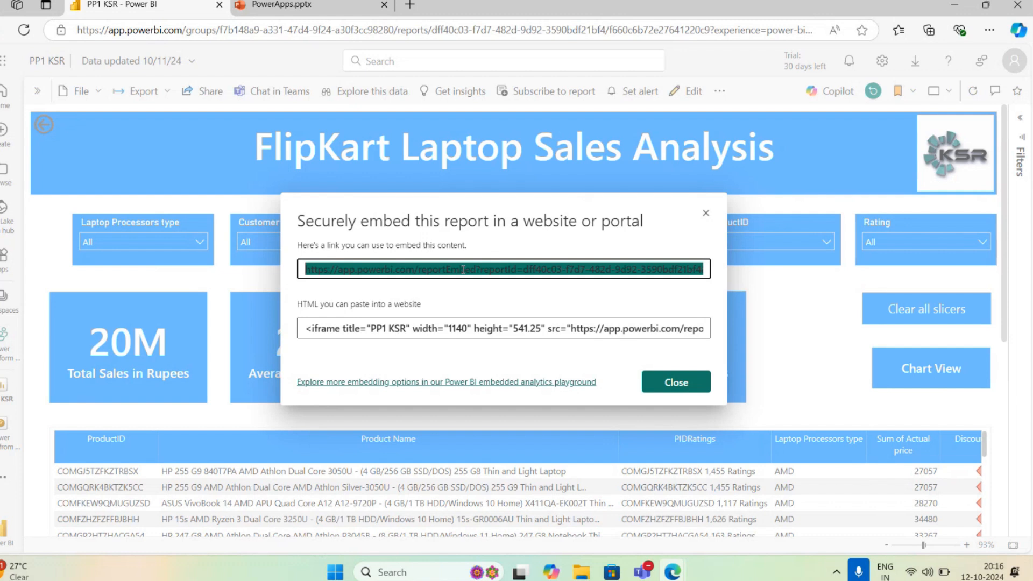
left_click(463, 269)
key("ctrl+a")
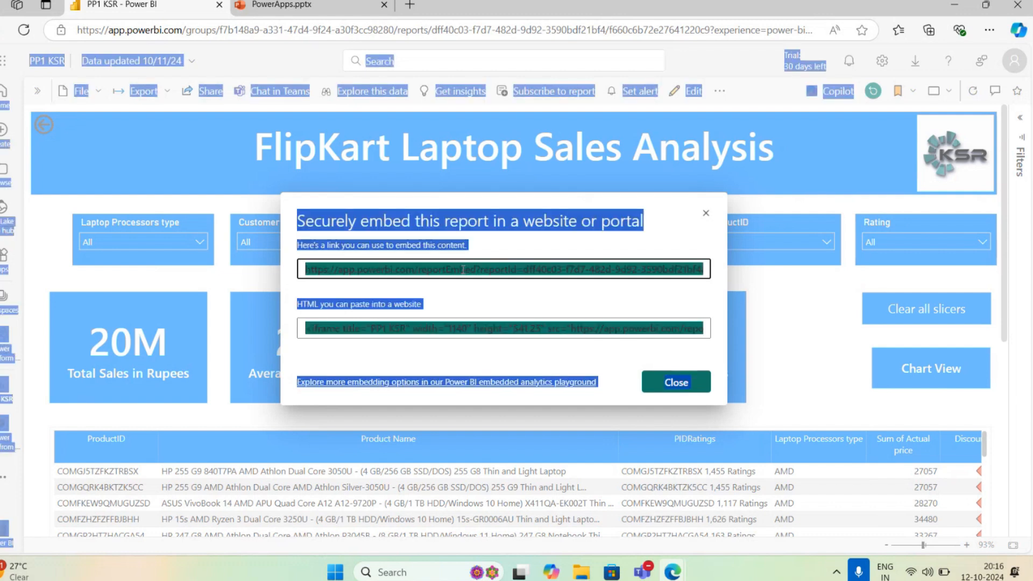
left_click(463, 269)
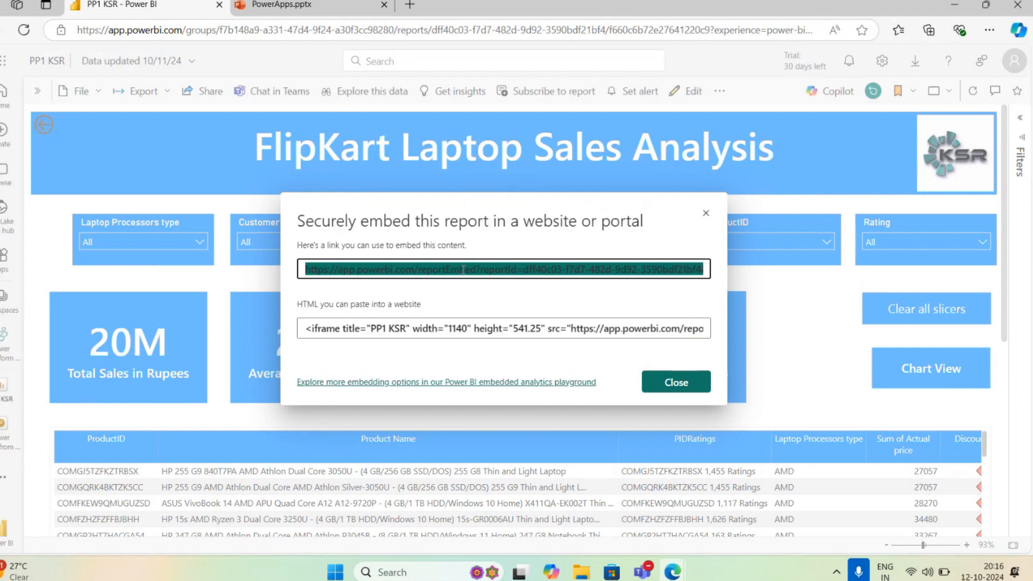
Back in Power Apps, replace the URL inside the quotes of PowerBI2's TileUrl property with the copied report embed link.
mouse_move(659, 571)
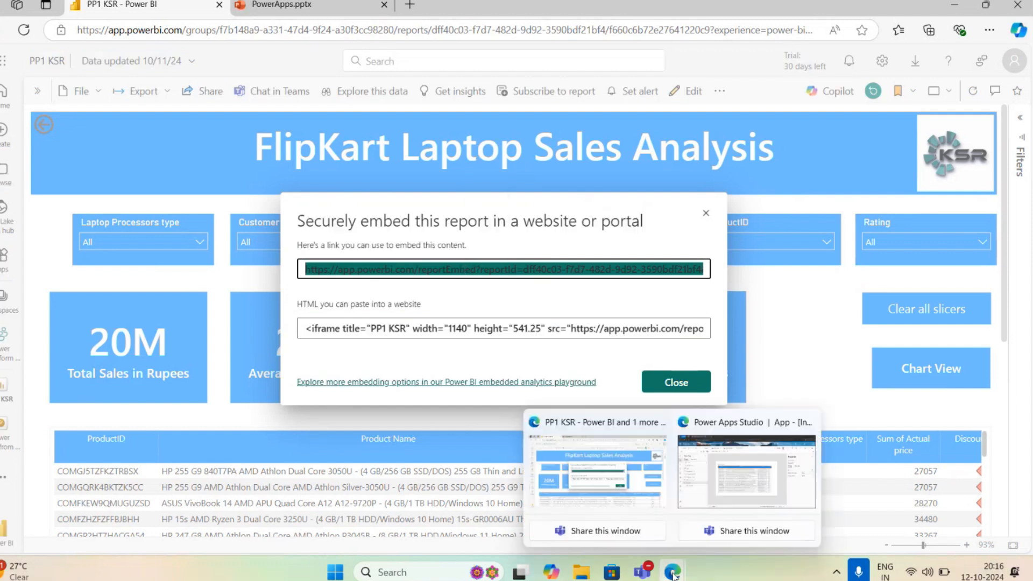
left_click(742, 465)
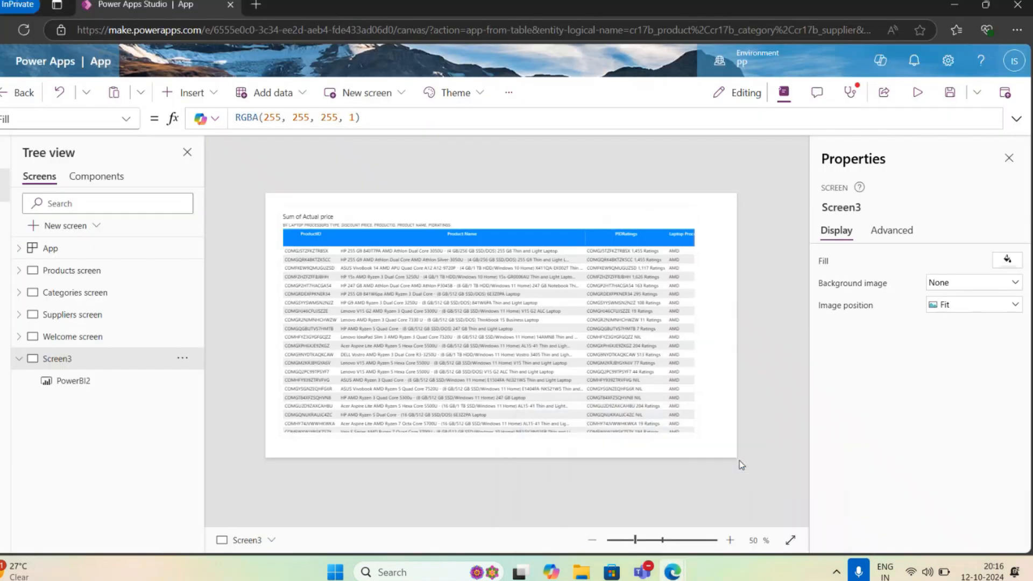
left_click(75, 381)
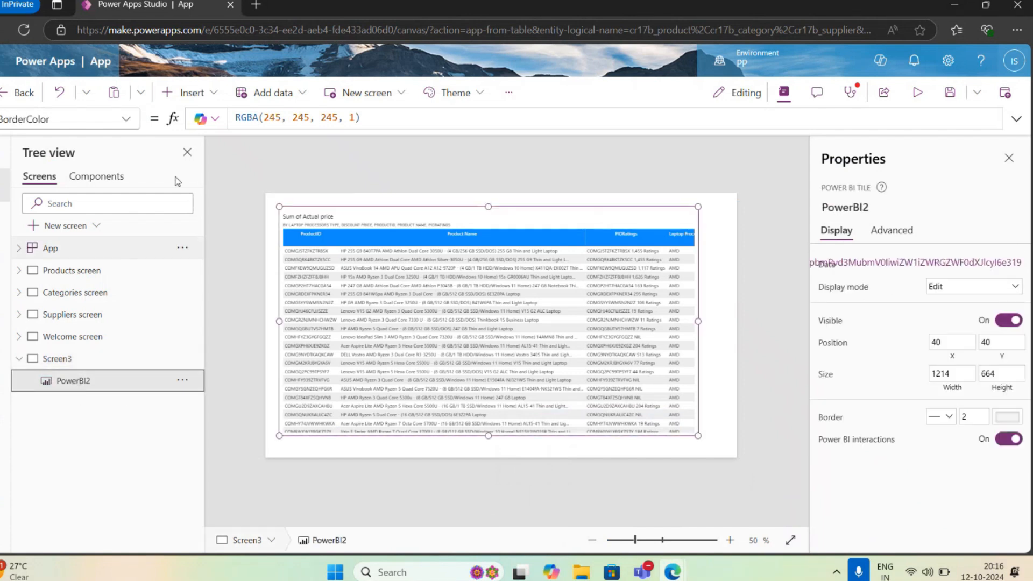
left_click(128, 121)
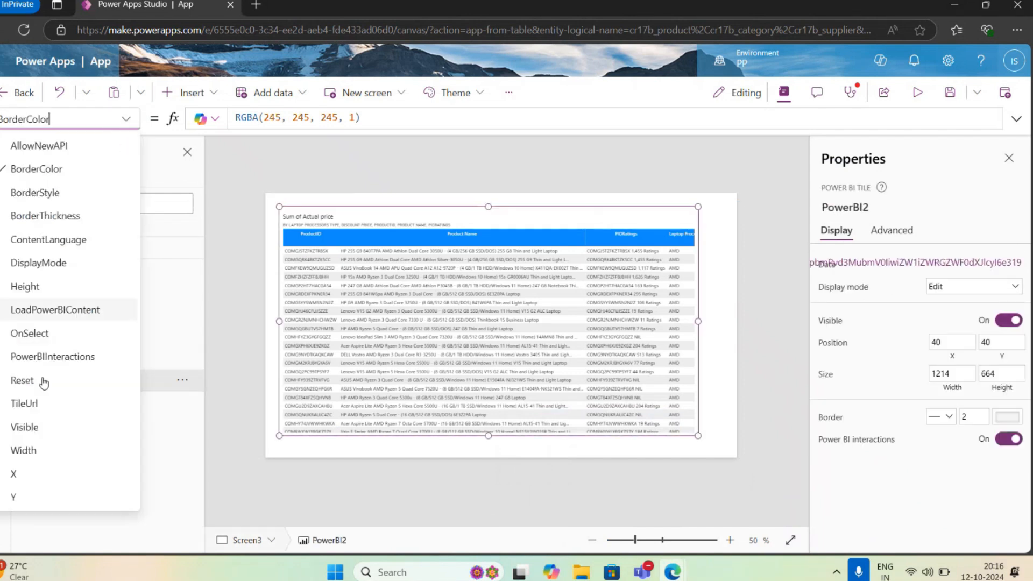
left_click(30, 407)
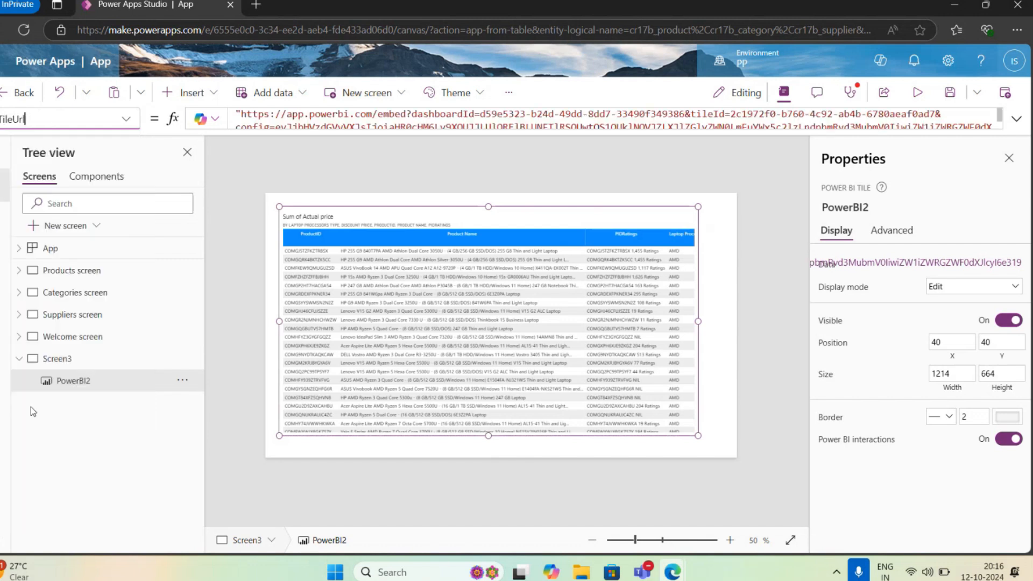
left_click(1016, 118)
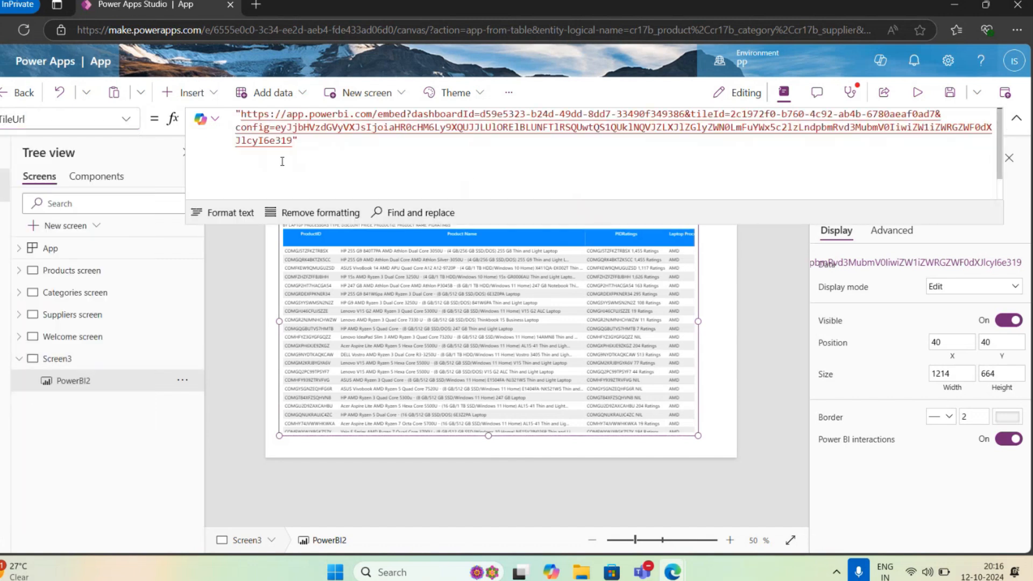
left_click_drag(294, 140, 241, 114)
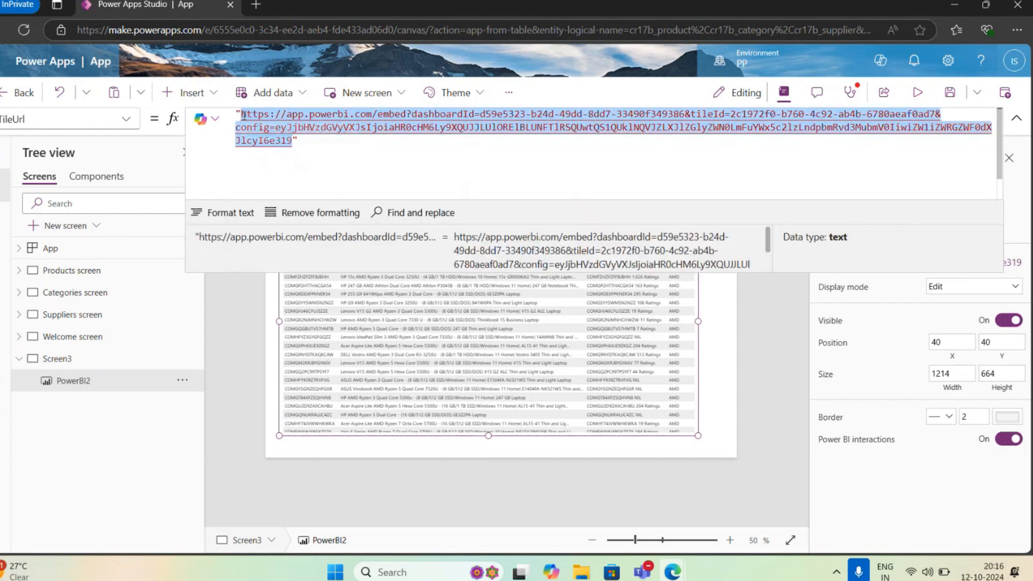
type("https://app.powerbi.com/reportEmbed?reportId=dff40c03-f7d7-482d-9d92-3590bdf21bf4&autoAuth=true&ctid=88f944d0-1278-45f9-88d8-dc81b5f77b17")
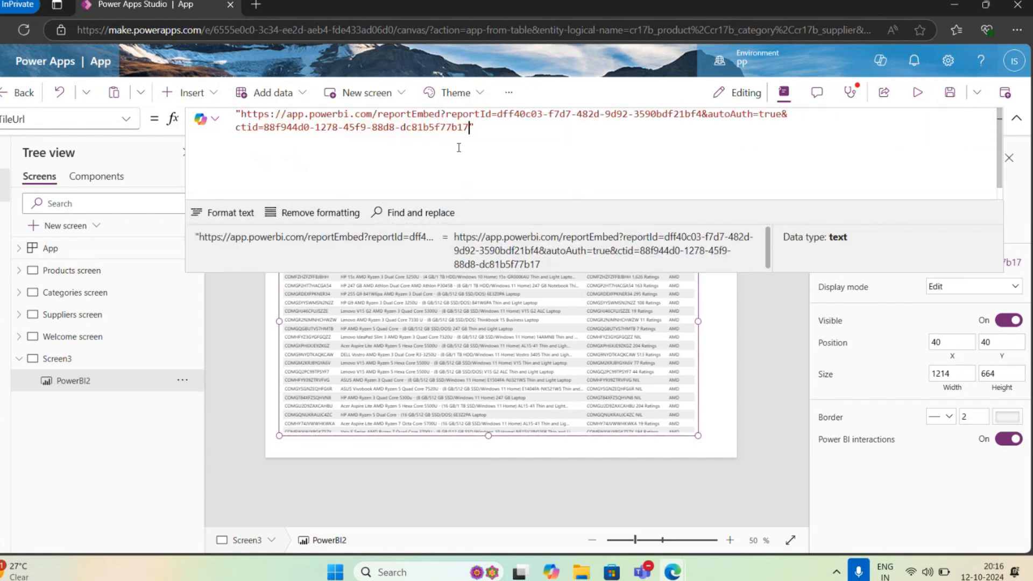
left_click(553, 135)
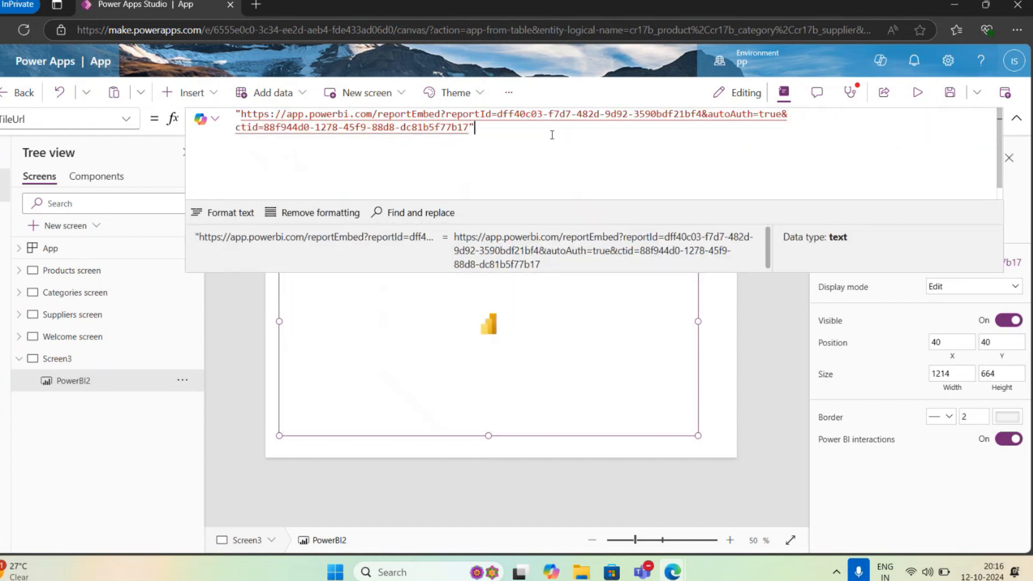
left_click(1016, 119)
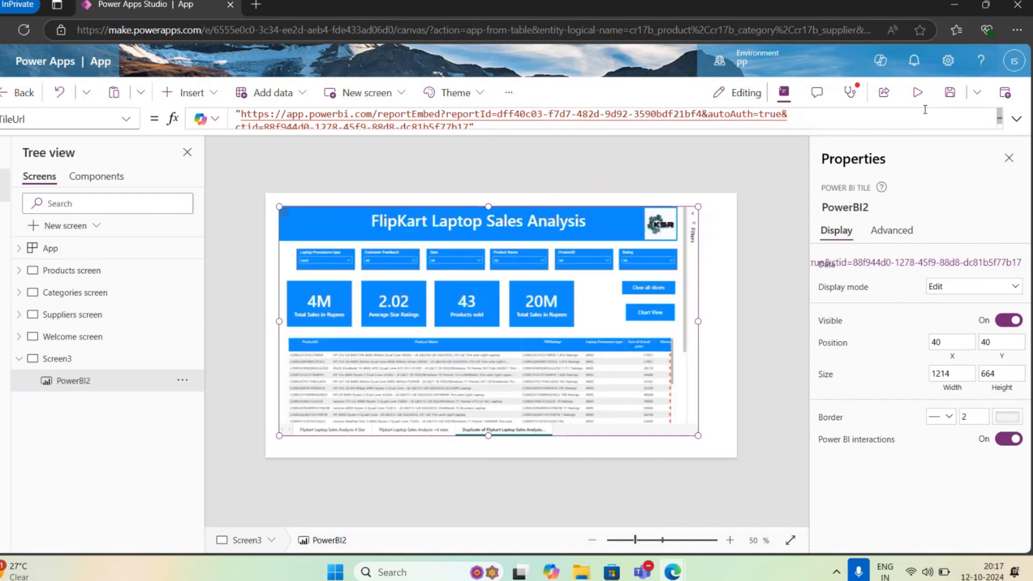
Preview the app and examine the embedded report's product table across to the Discount price column.
left_click(1009, 157)
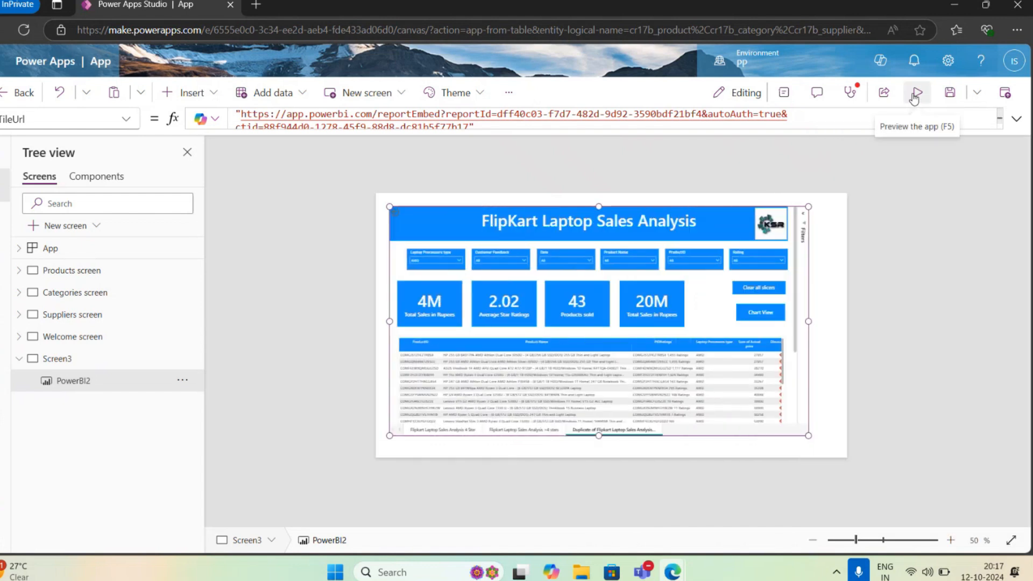
left_click(916, 93)
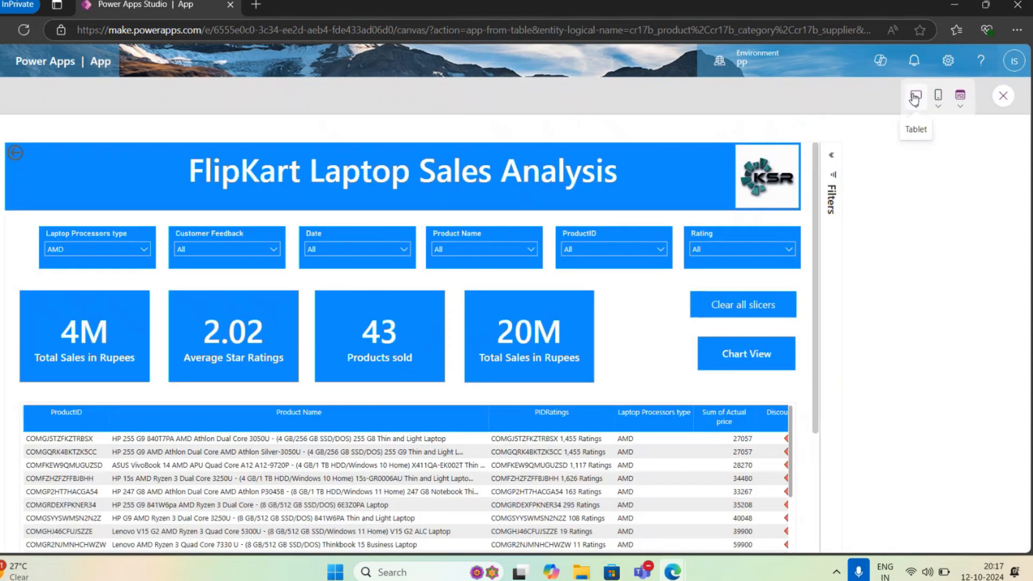
scroll(741, 352, "down", 3)
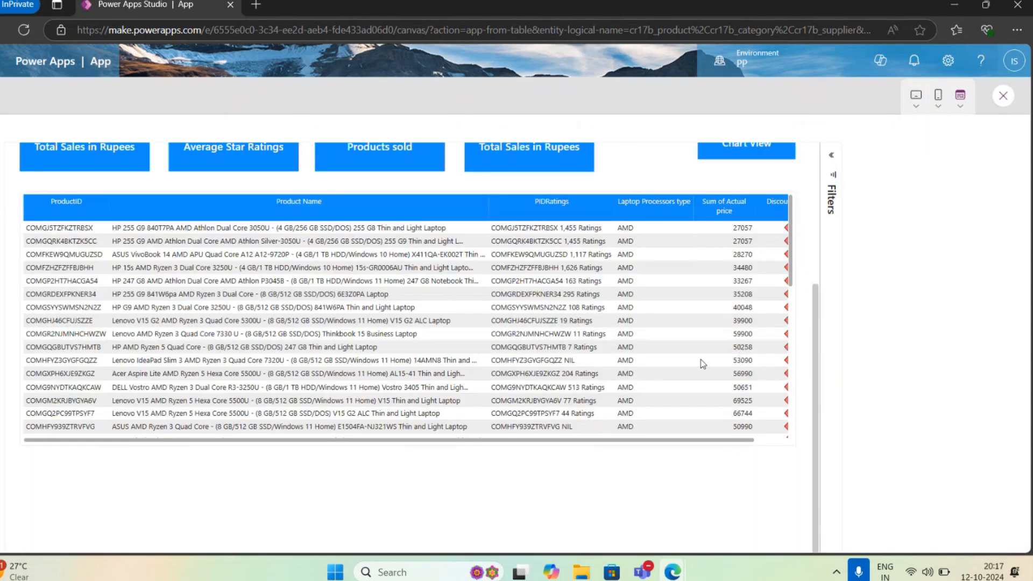
scroll(659, 437, "down", 5)
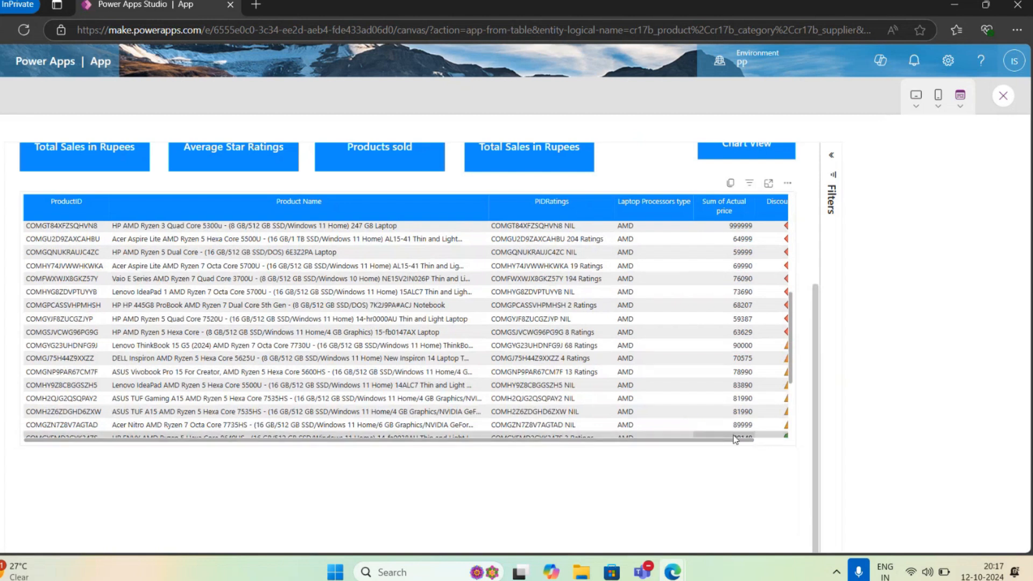
left_click_drag(742, 440, 826, 413)
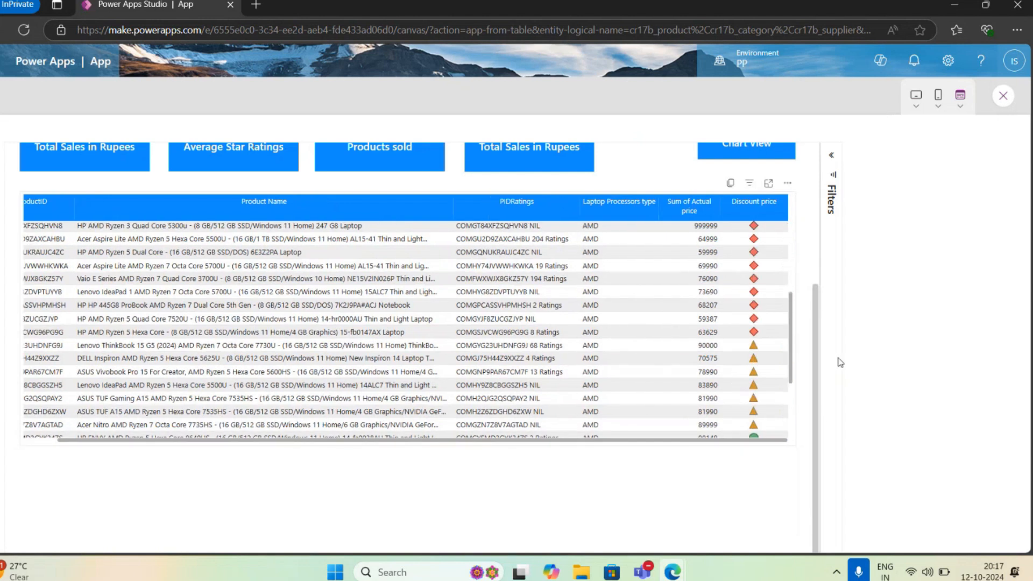
Show the embedded report's chart view, test the Laptop Processors type slicer with AMD, and clear that selection.
scroll(813, 312, "up", 4)
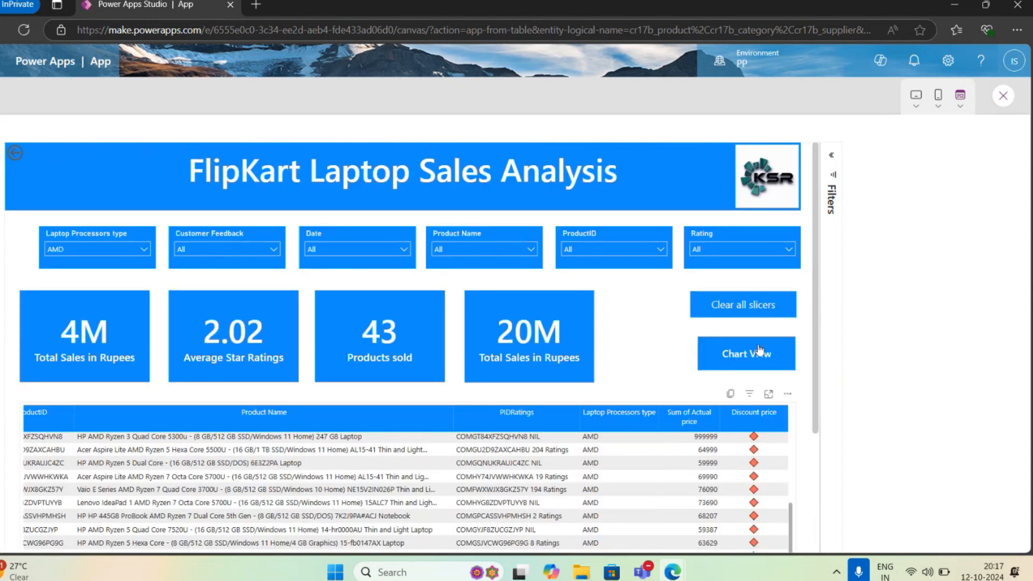
left_click(753, 357)
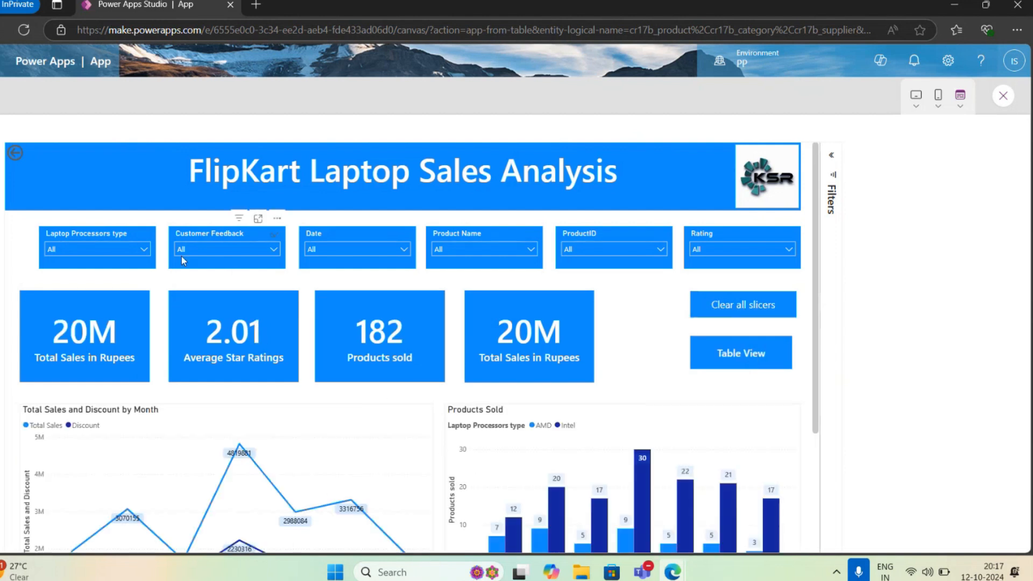
left_click(145, 251)
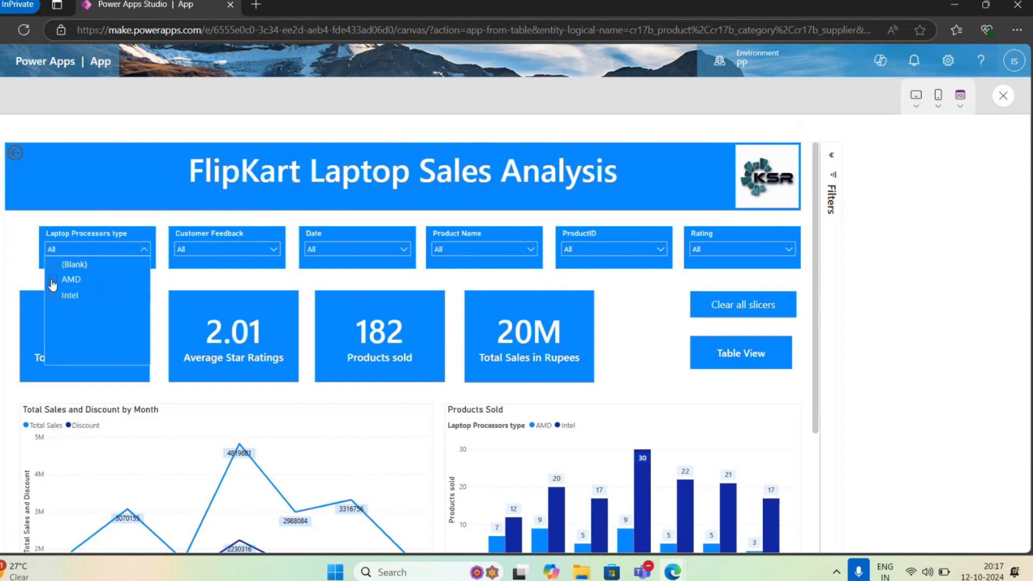
left_click(53, 281)
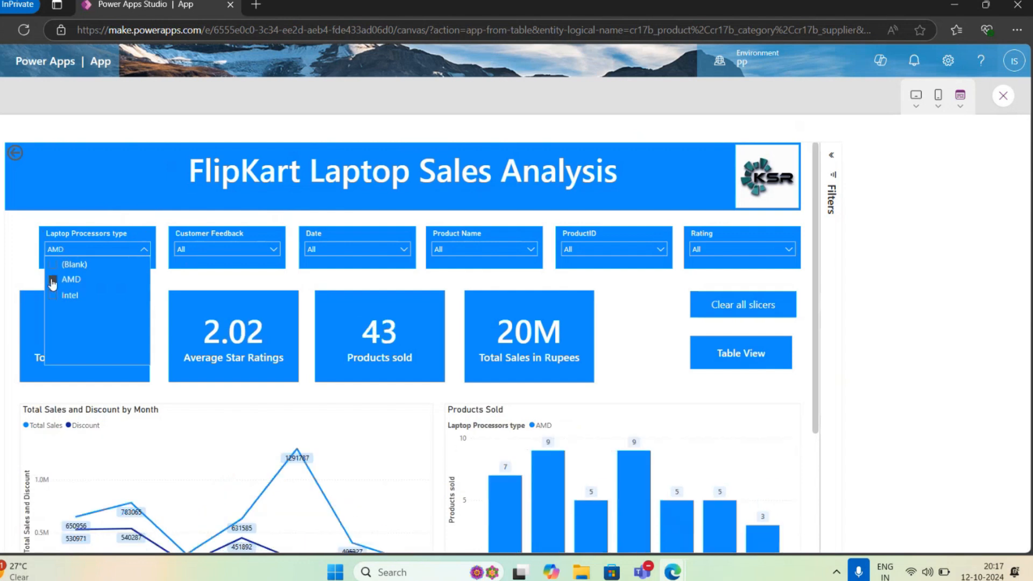
left_click(53, 281)
Test the Customer Feedback slicer by filtering the charts to Most loved and removing the selection.
left_click(218, 253)
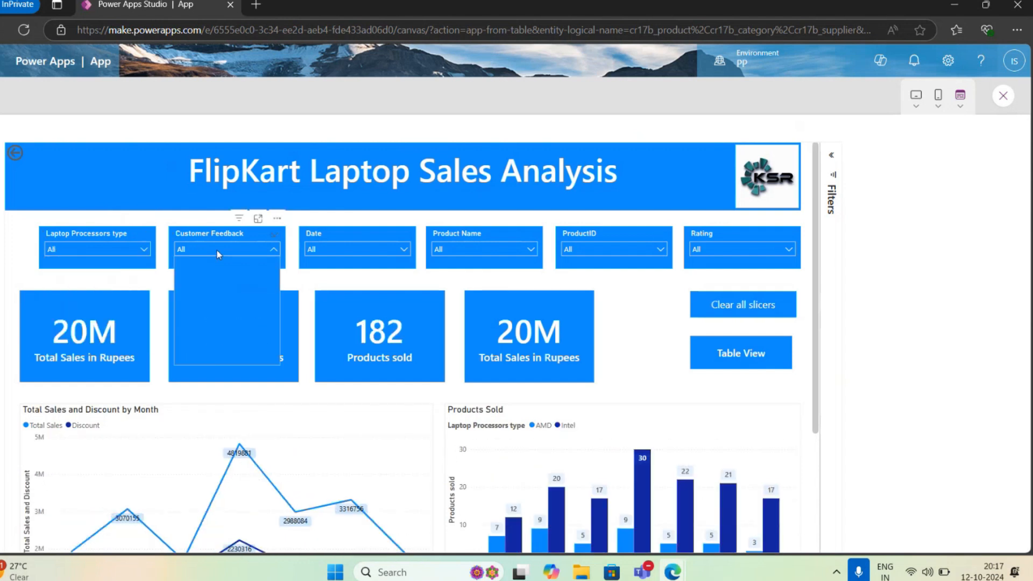
left_click(182, 279)
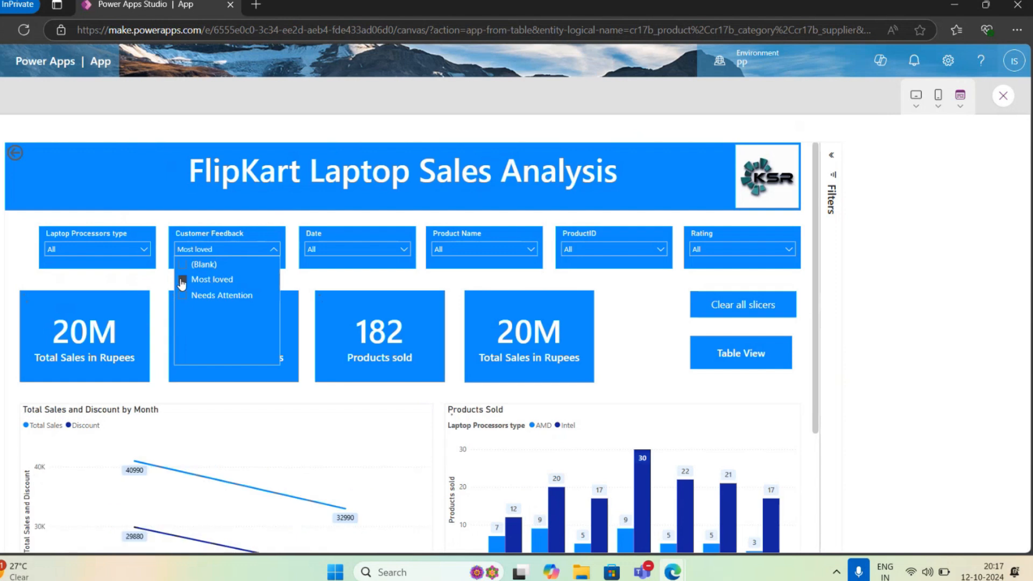
left_click(182, 279)
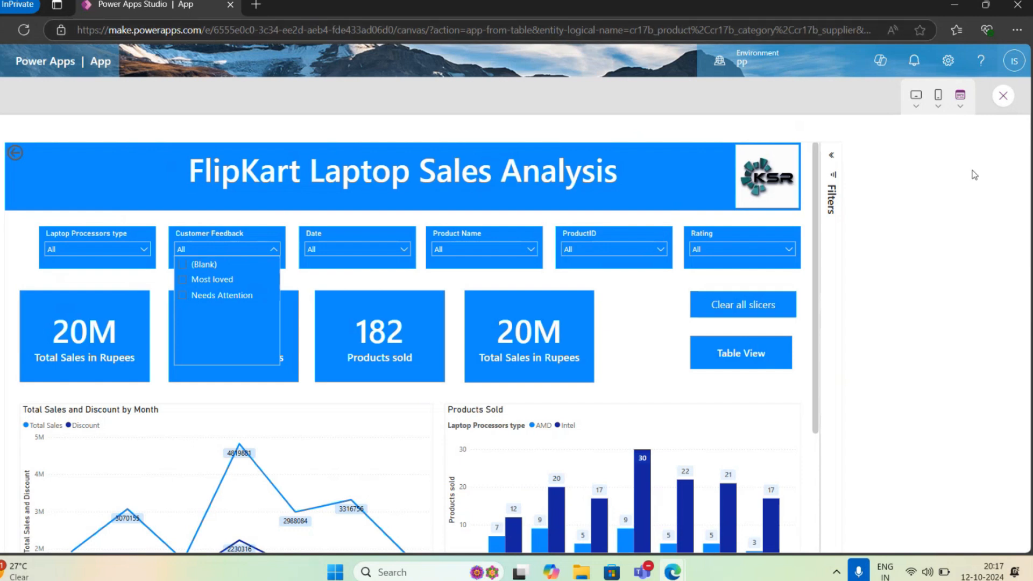
Close the app preview, dismiss the testing tip, and switch to the PowerApps.pptx presentation in the other browser window.
left_click(1002, 101)
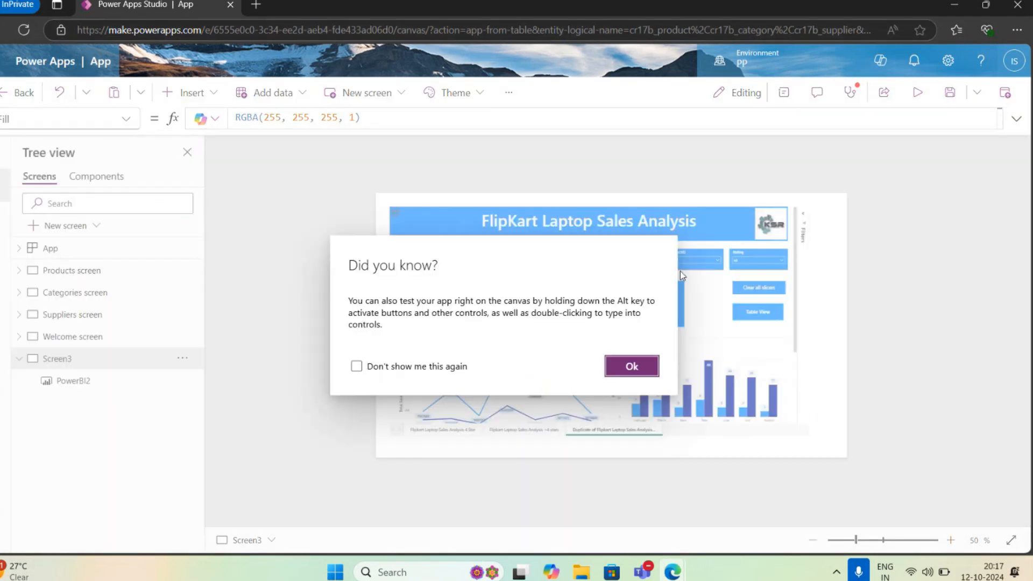
left_click(629, 367)
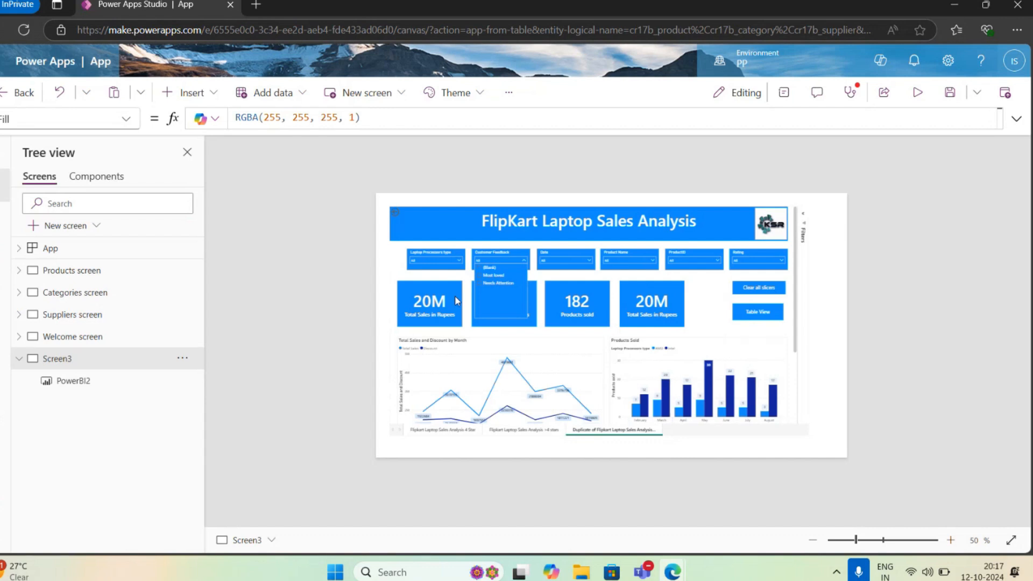
left_click(951, 9)
left_click(315, 4)
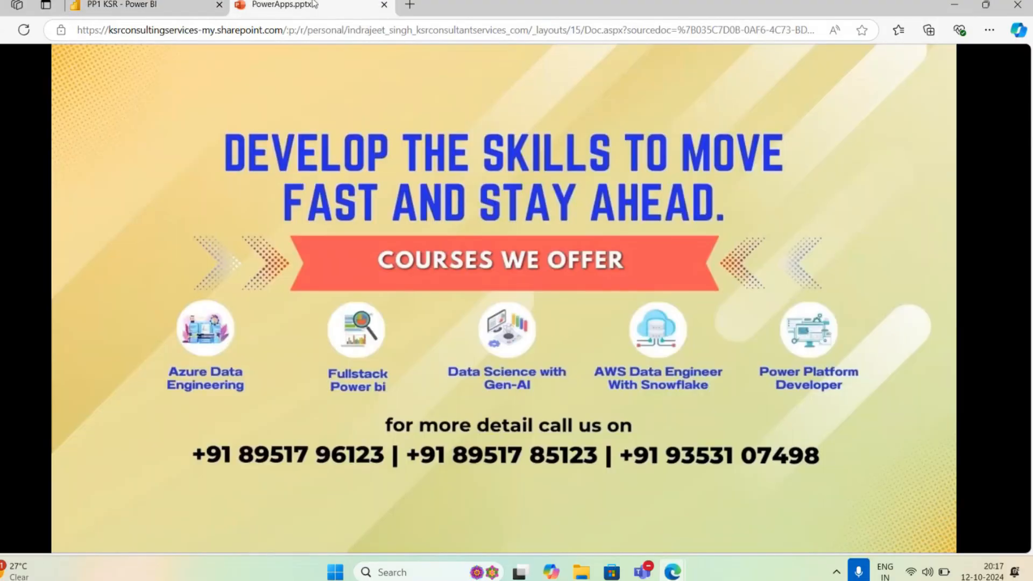